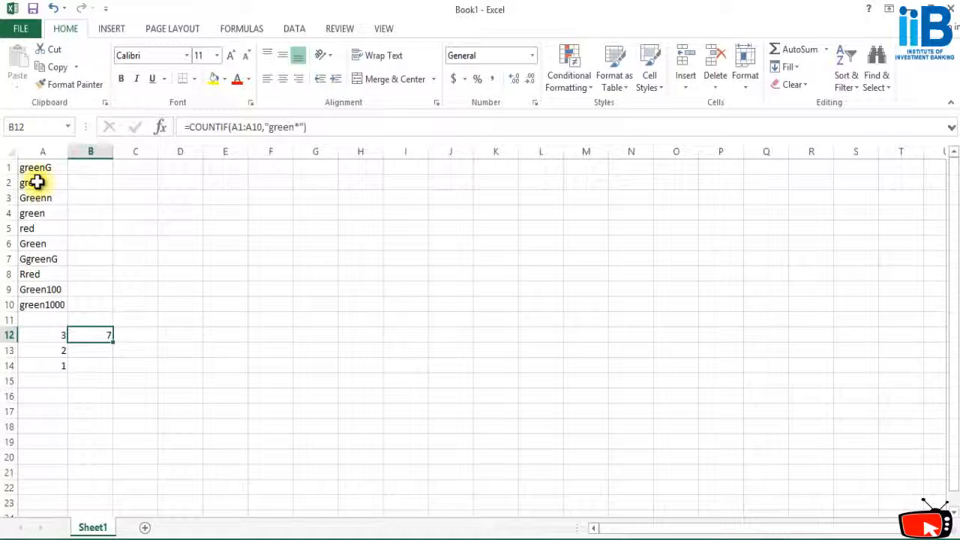
Step: In cell B13, count the cells in A1:A10 containing green anywhere with =COUNTIF(A1:A10,"*green*")
click(90, 349)
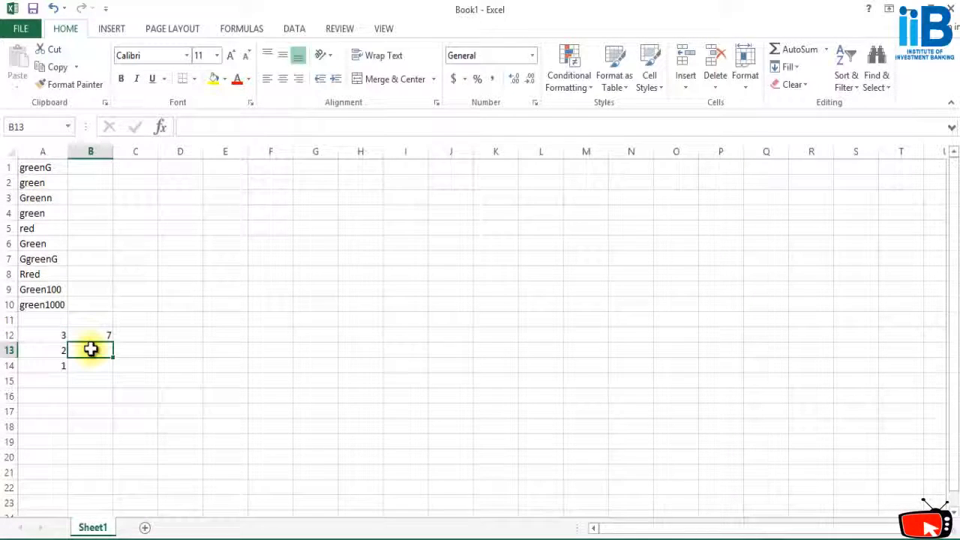
text(=count)
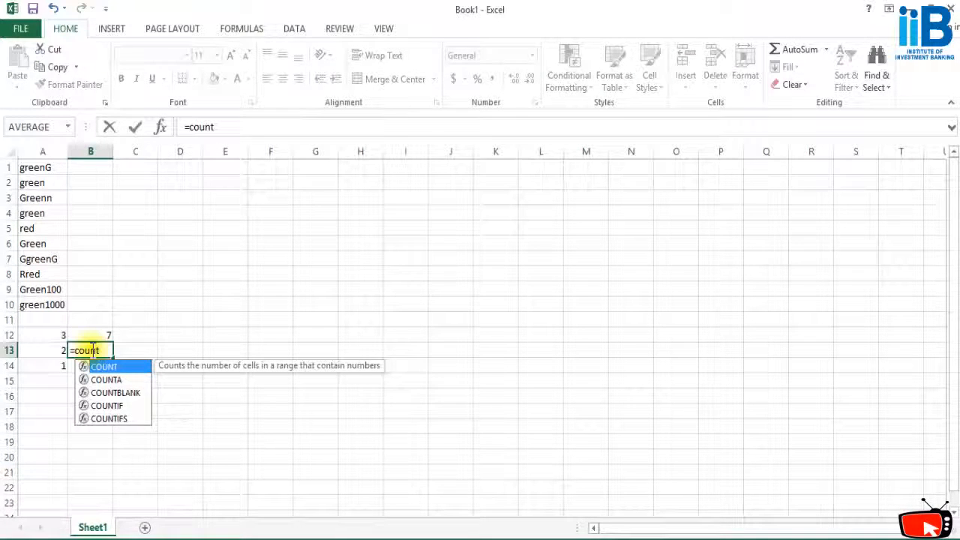
text(if(A)
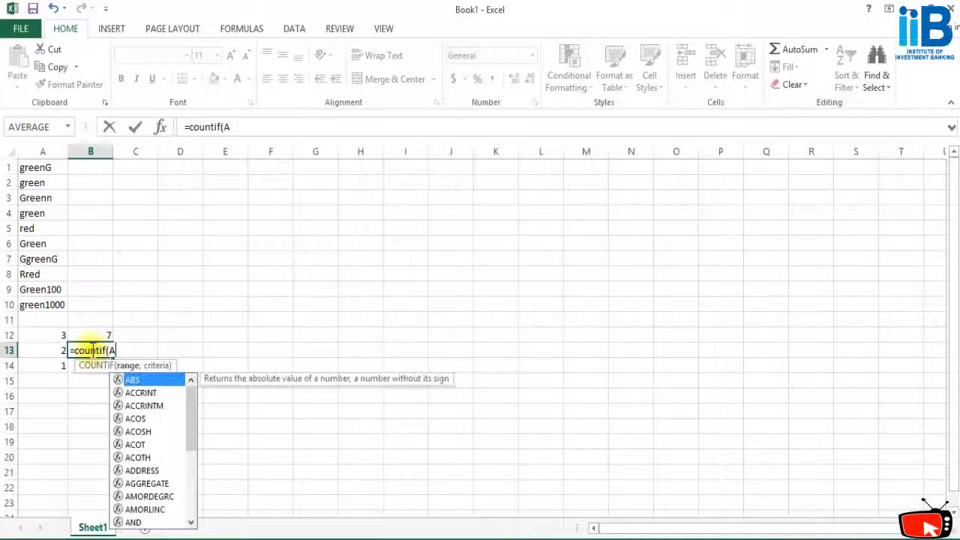
text(1:A10,)
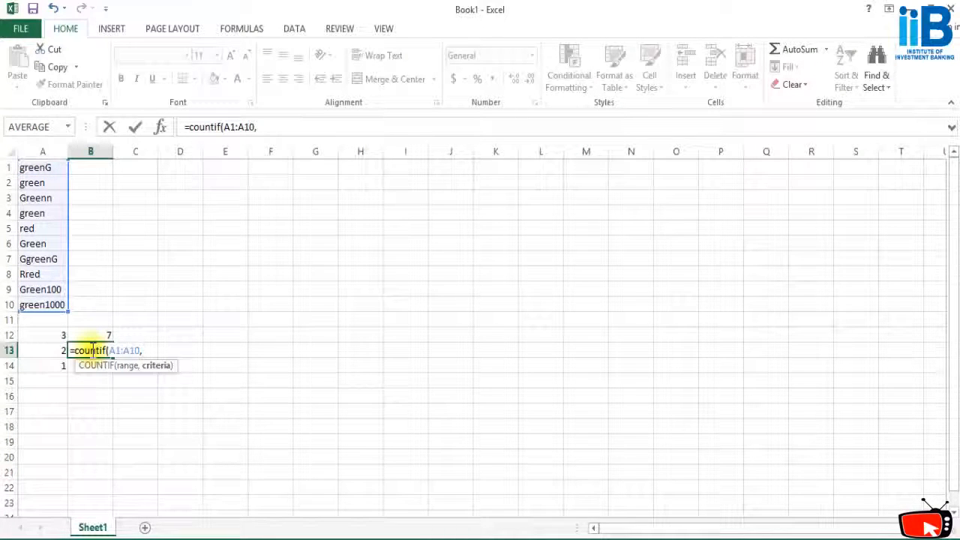
text("*gr)
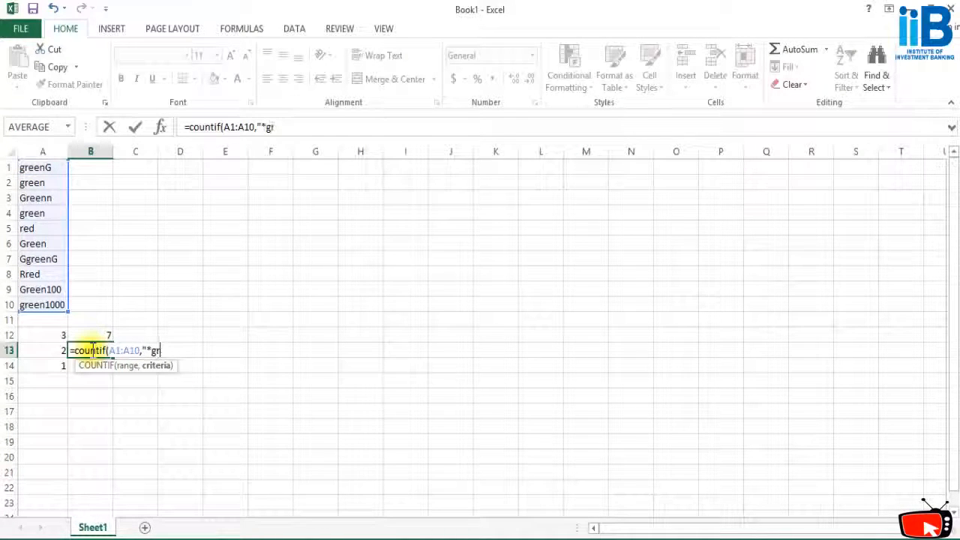
text(een*"))
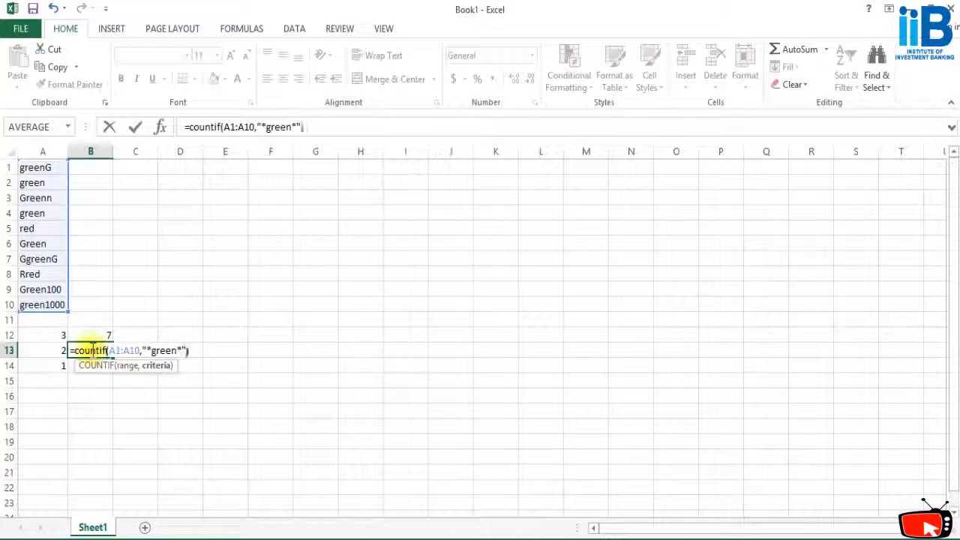
key(Return)
click(105, 352)
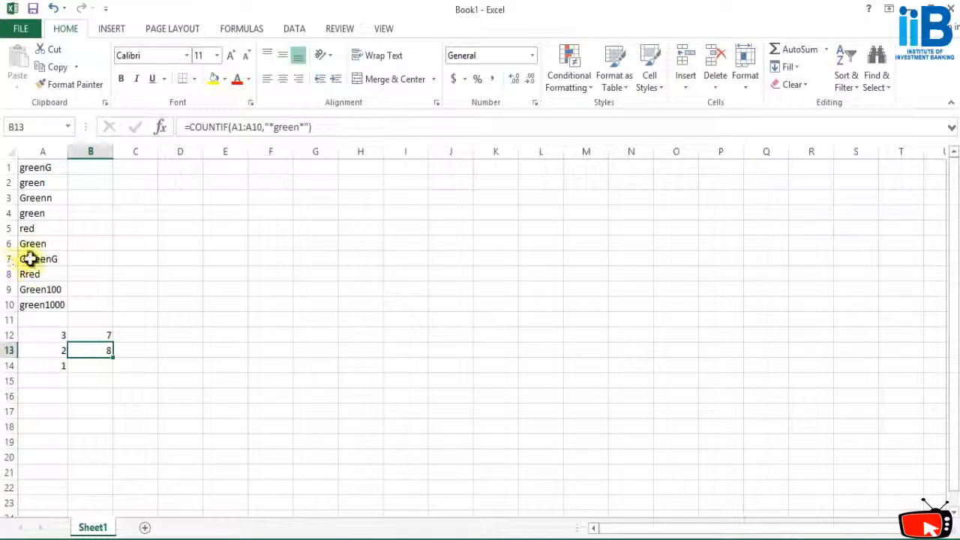
click(32, 259)
click(41, 291)
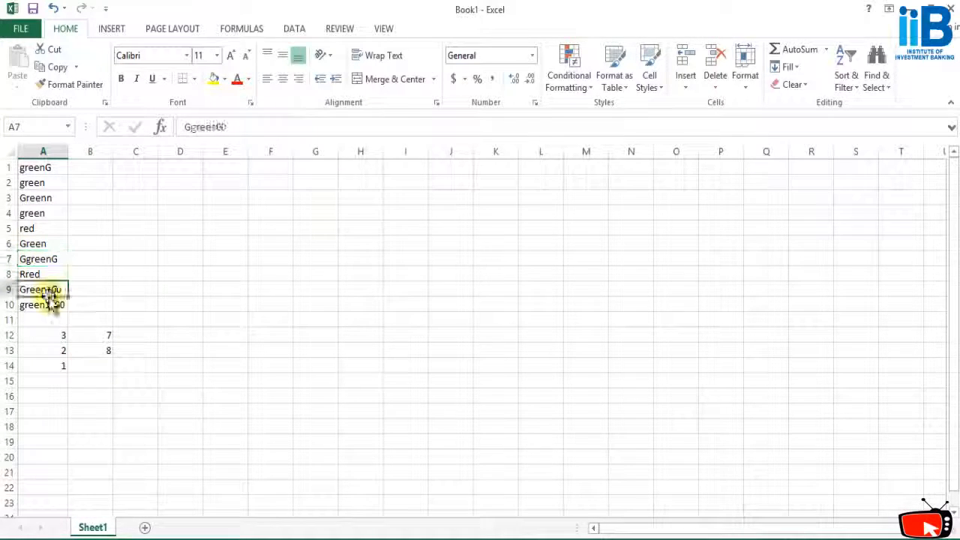
click(110, 356)
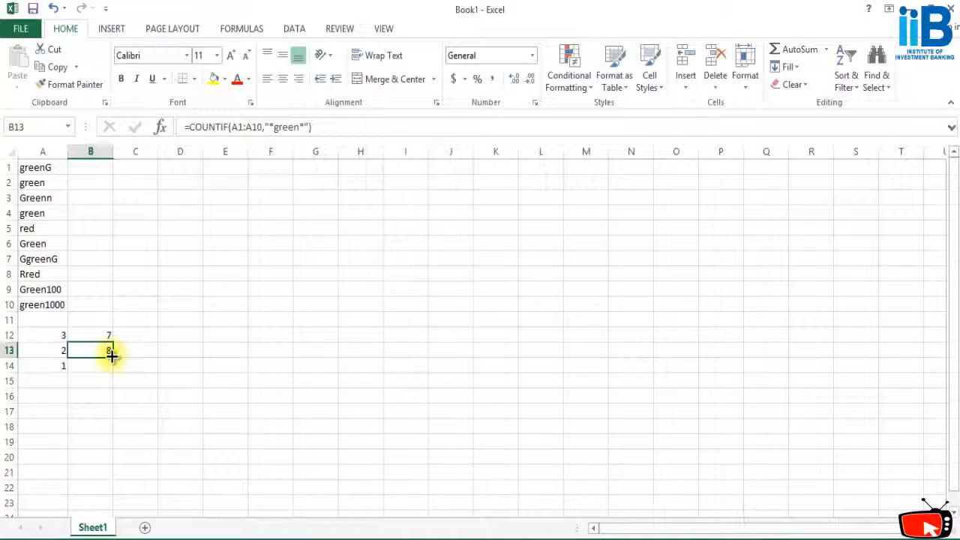
Step: In cell B14, count all text entries in A1:A14 with =COUNTIF(A1:A14,"*")
click(33, 186)
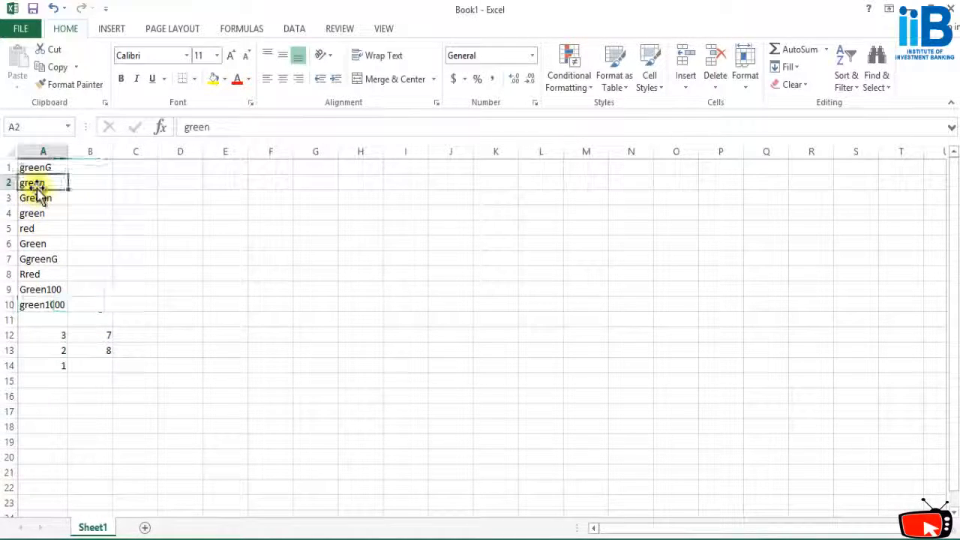
click(98, 365)
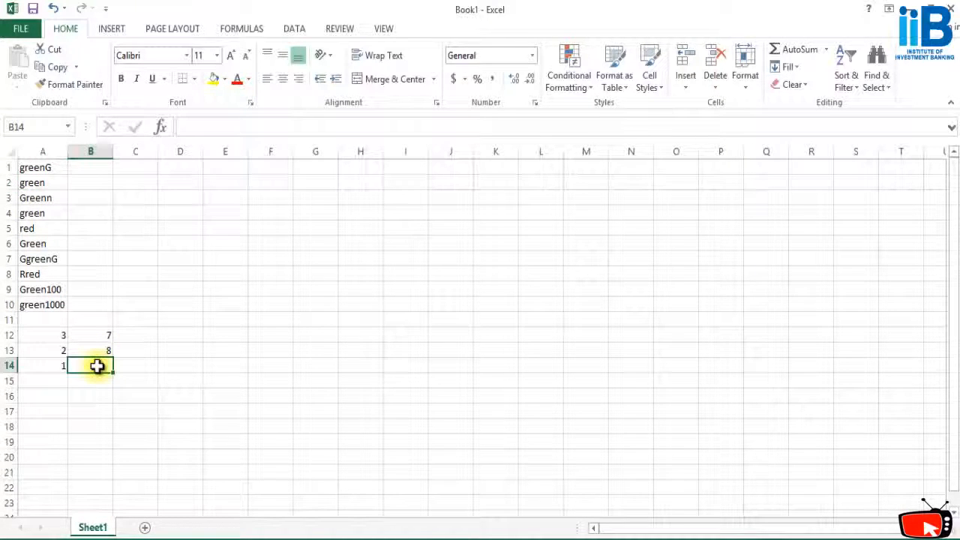
text(=)
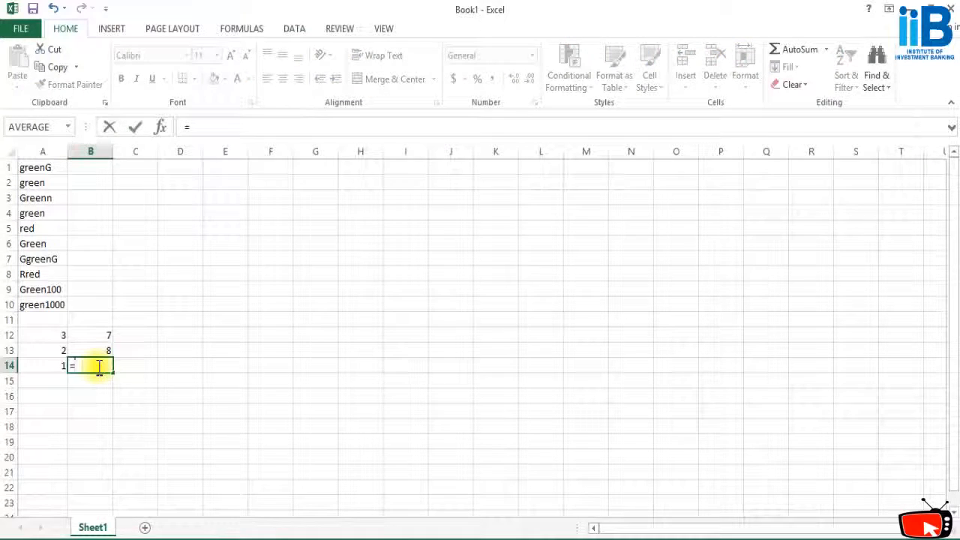
text(countif(A)
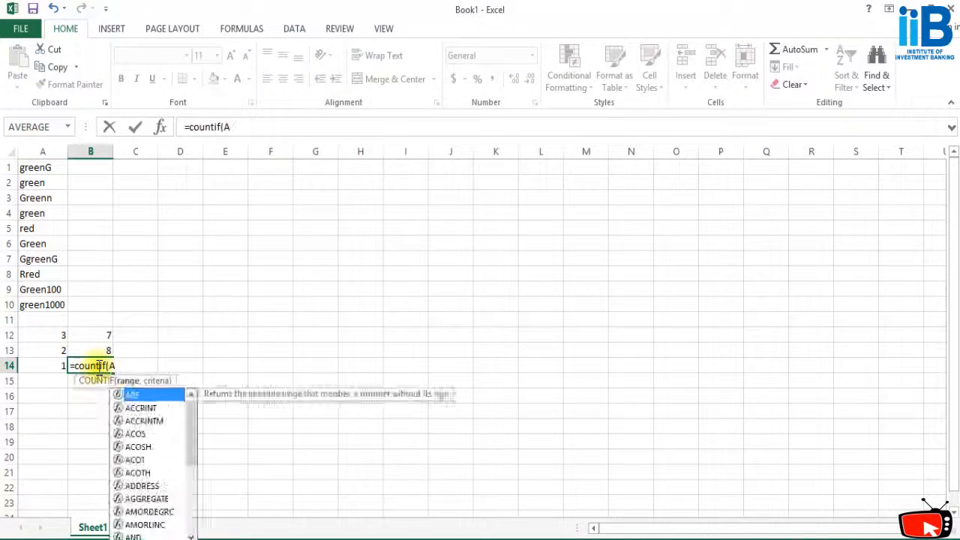
text(1:A14)
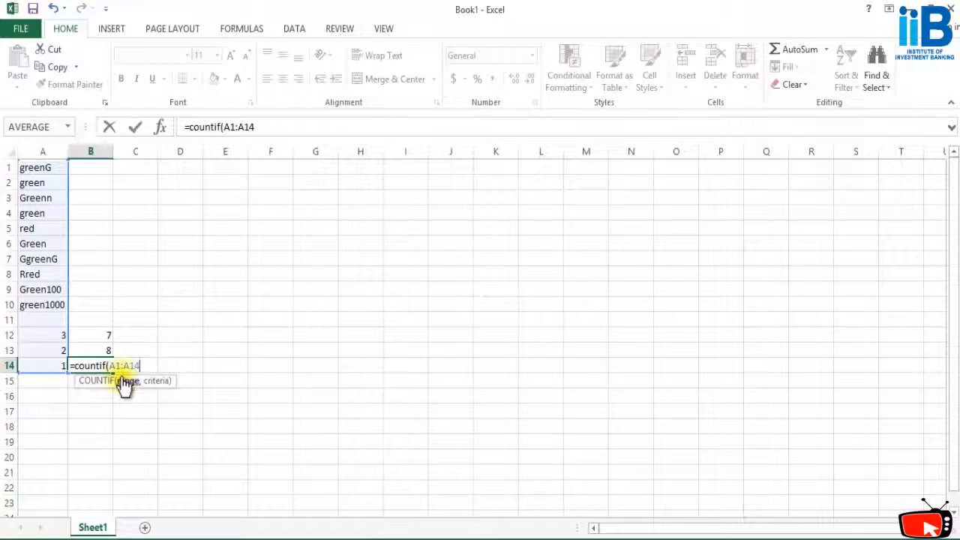
text(,"*)
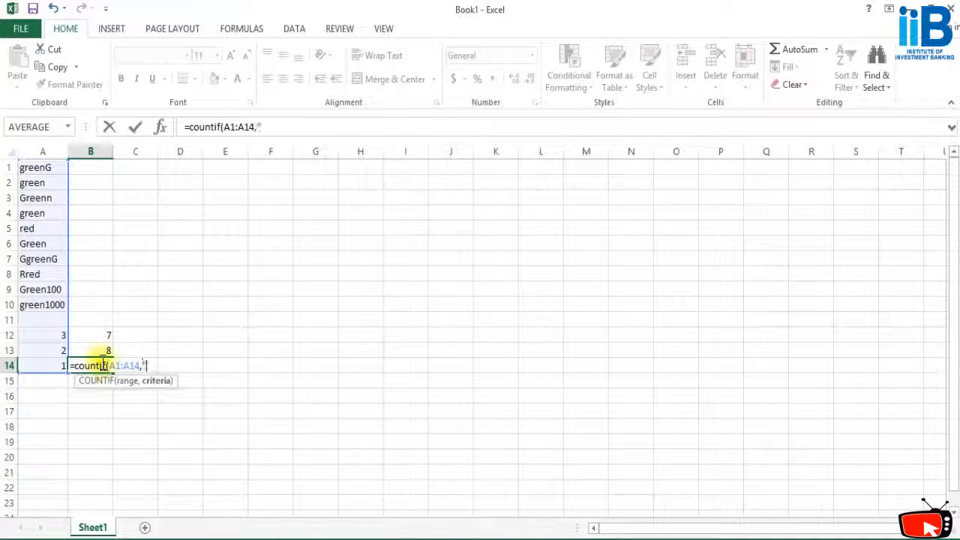
text("))
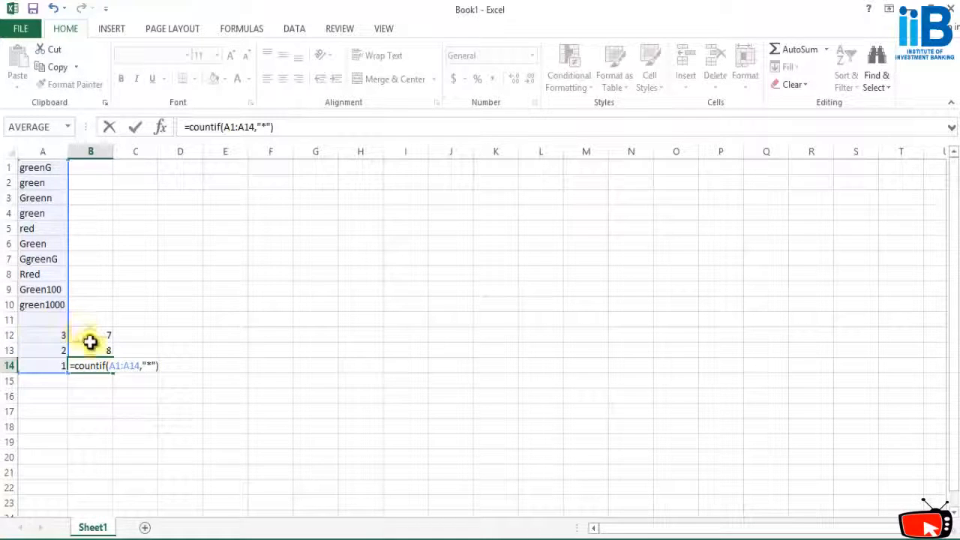
key(Return)
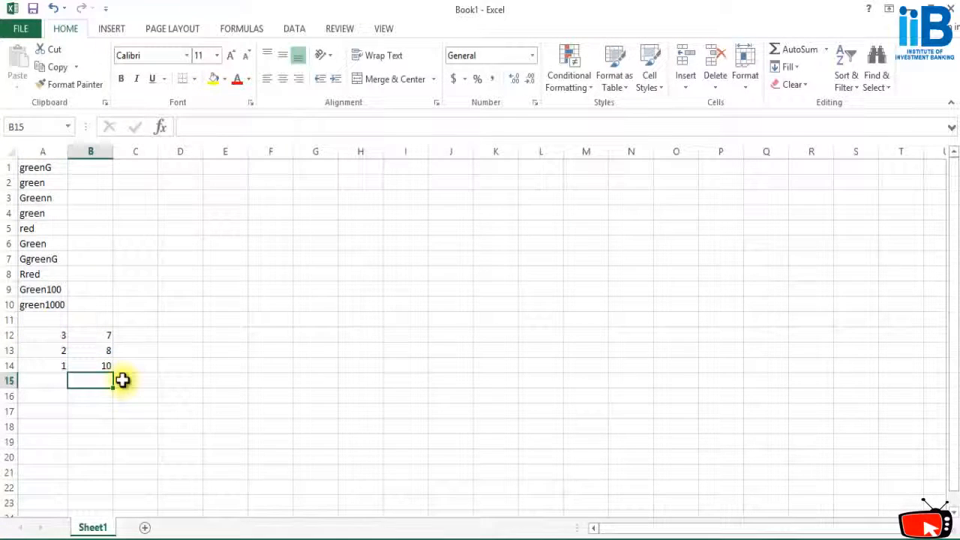
click(104, 367)
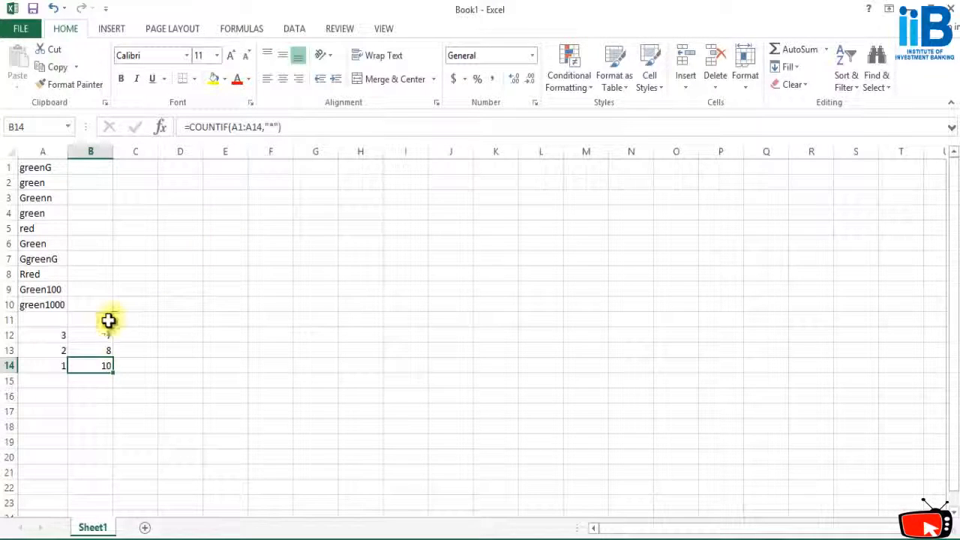
click(34, 304)
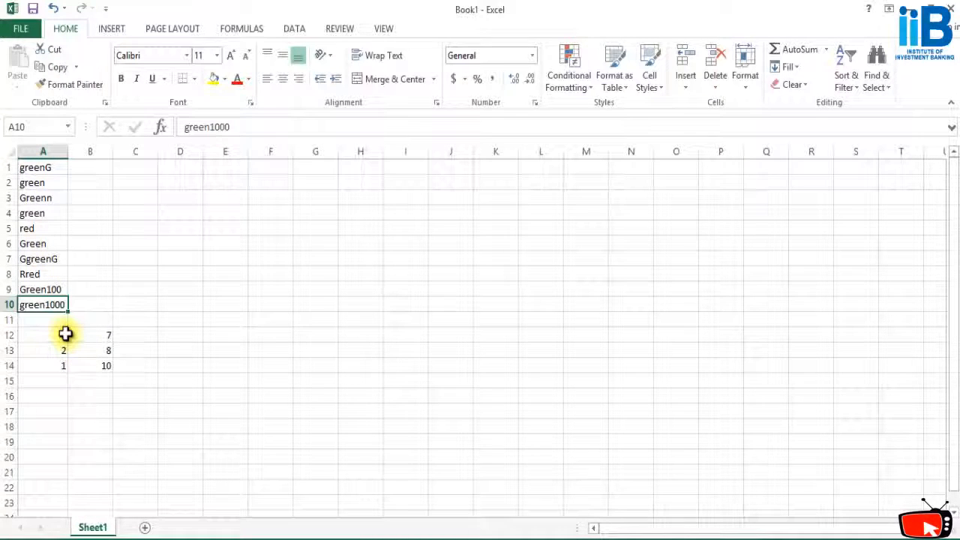
Step: Clear the COUNTIF formulas from cells A12:A14
drag(65, 335, 60, 384)
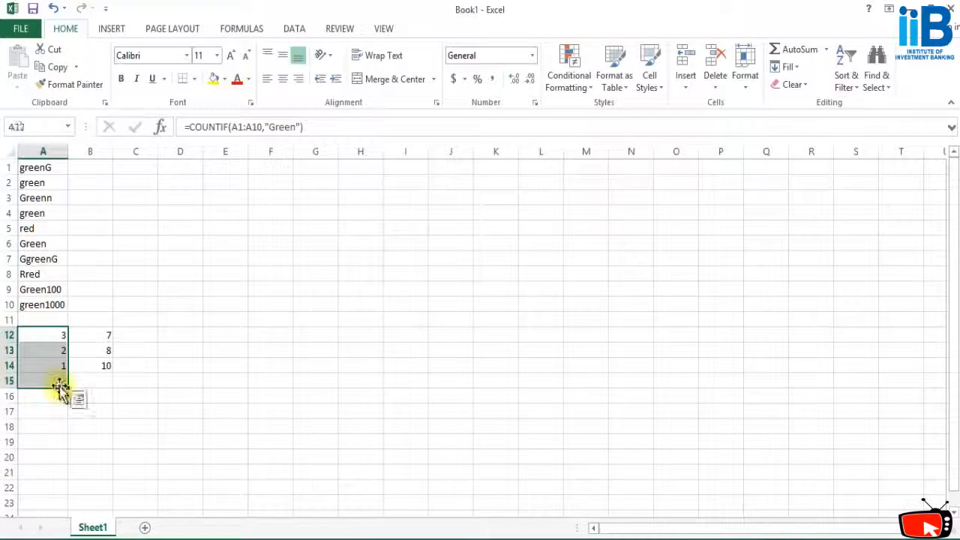
click(86, 384)
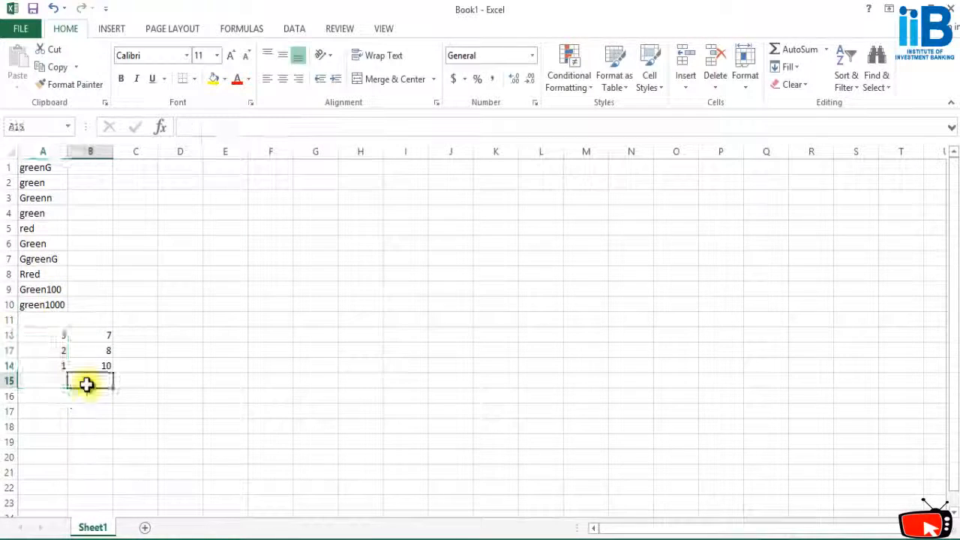
click(58, 343)
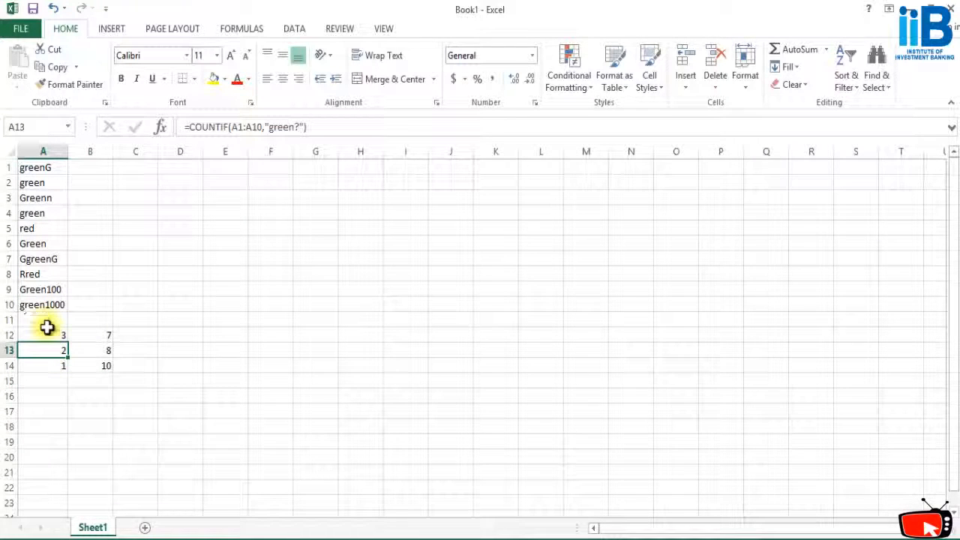
drag(61, 338, 63, 369)
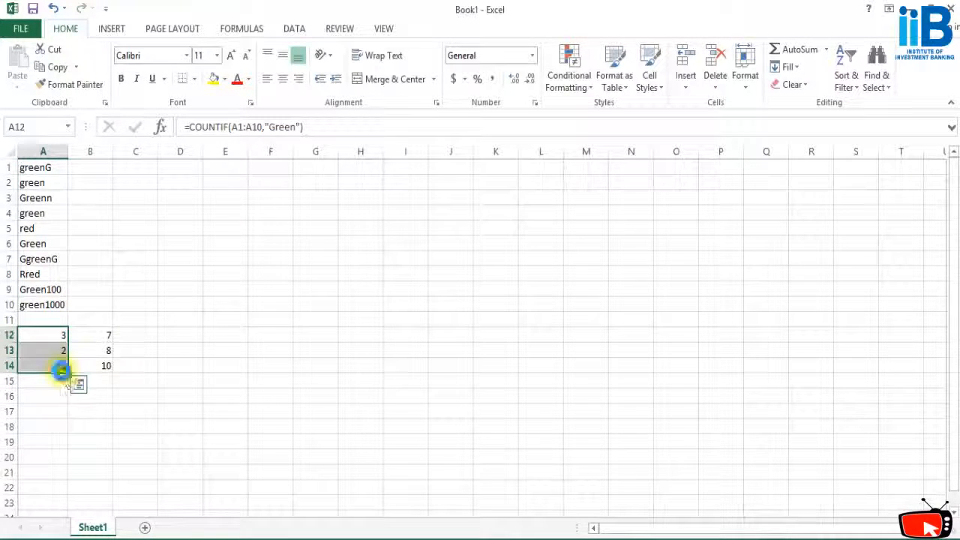
key(Delete)
Step: Enter the test values 1 in A12, 1 in A13 and the letter a in A14
double_click(43, 337)
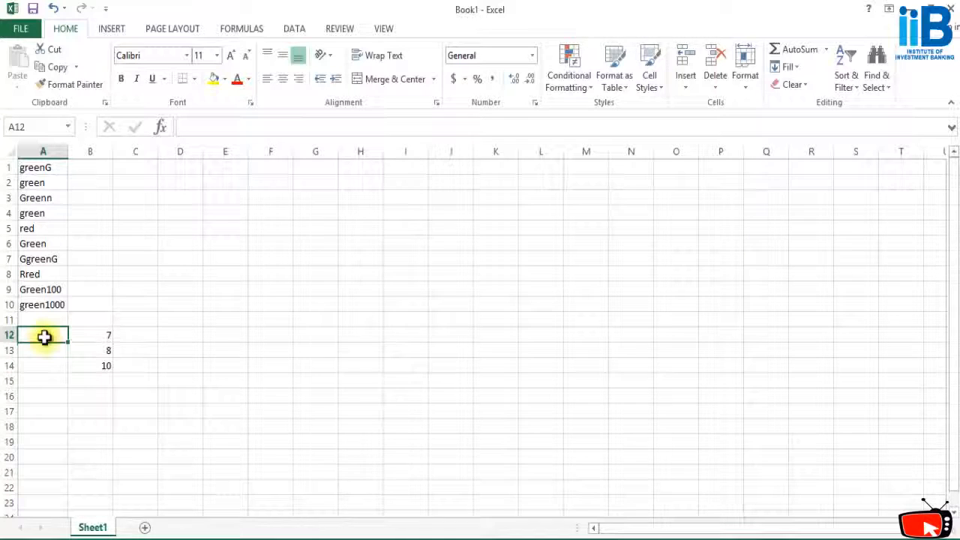
text(1)
key(Return)
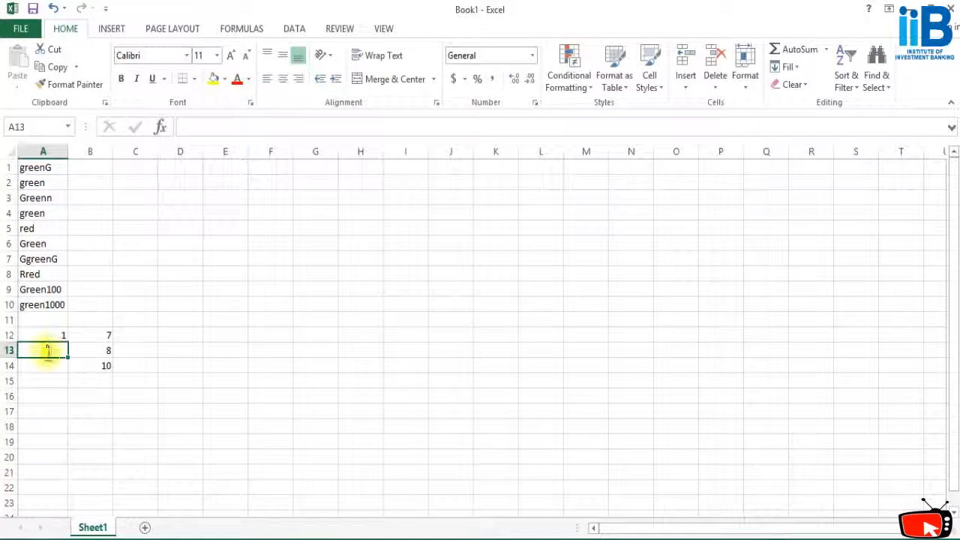
text(1)
key(Return)
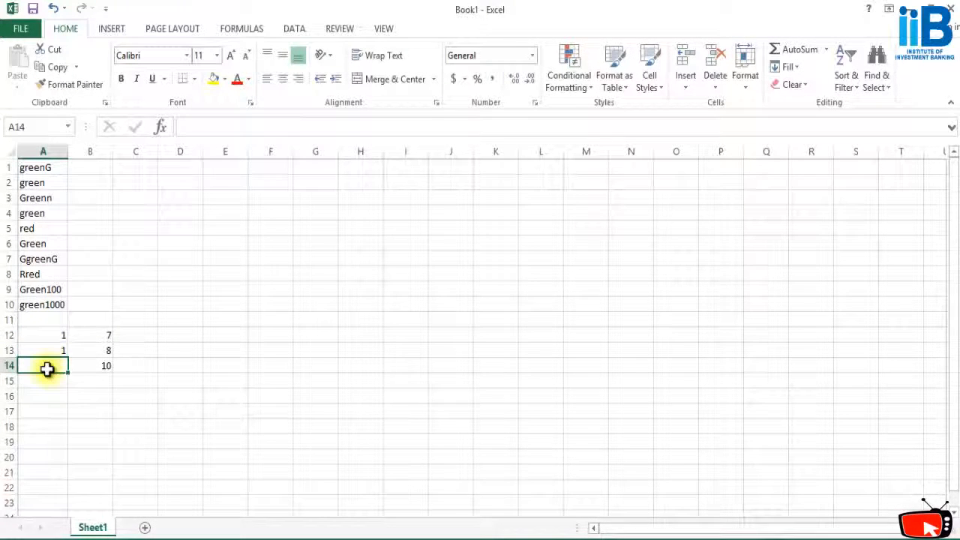
key(Return)
click(47, 366)
text(a)
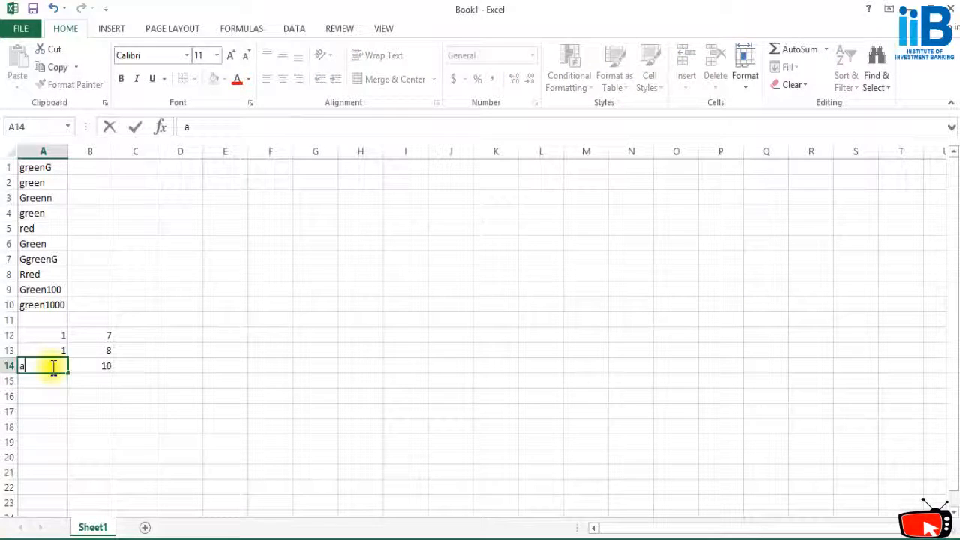
click(180, 395)
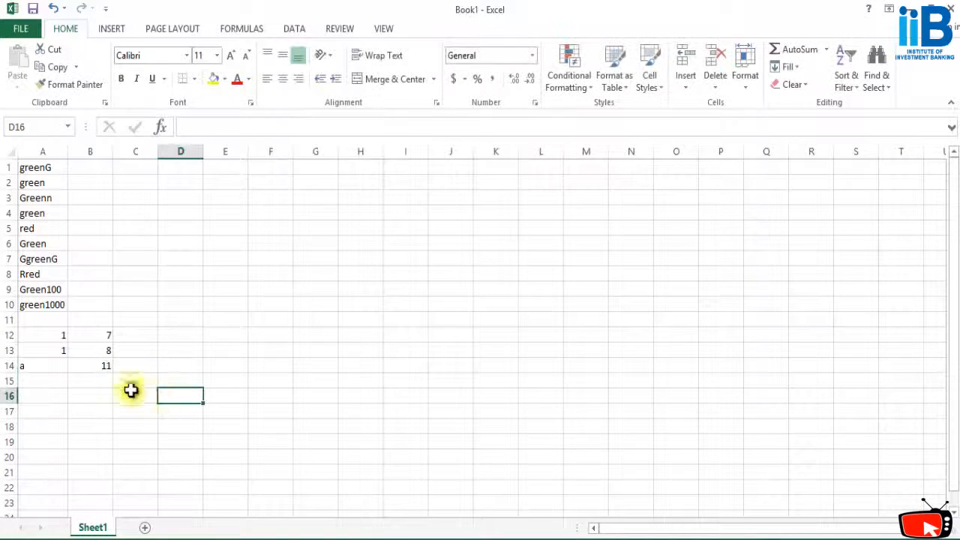
Step: Clear the number in cell A12 and enter 1 in cell A13
click(27, 363)
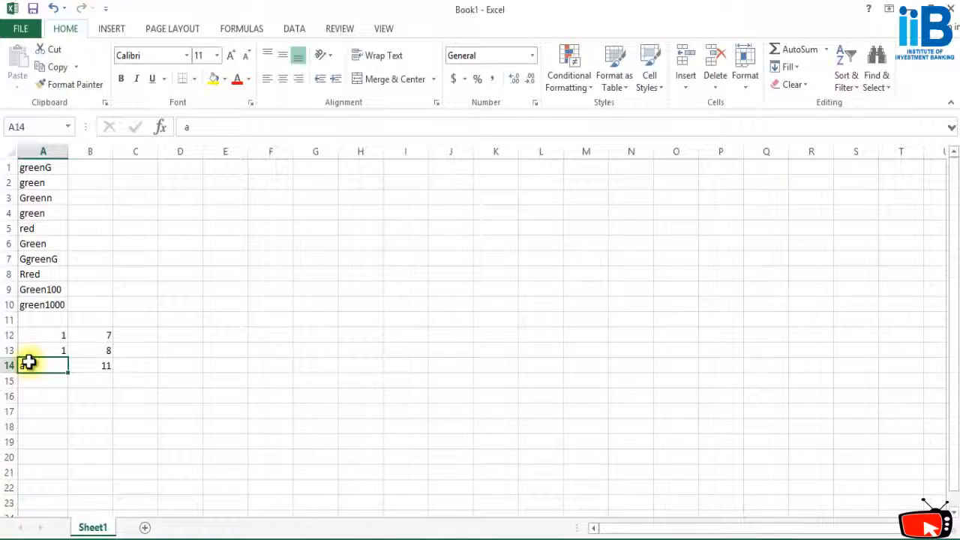
click(66, 337)
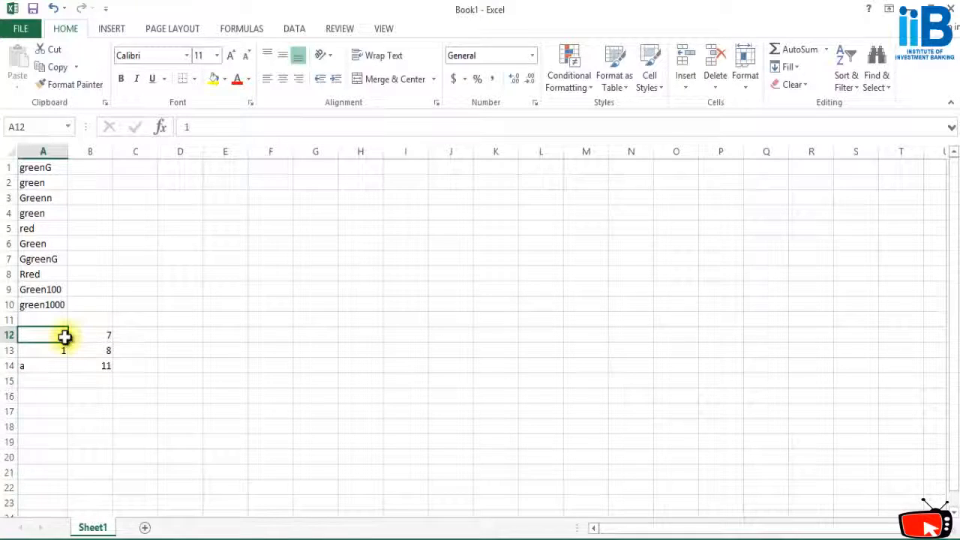
key(Delete)
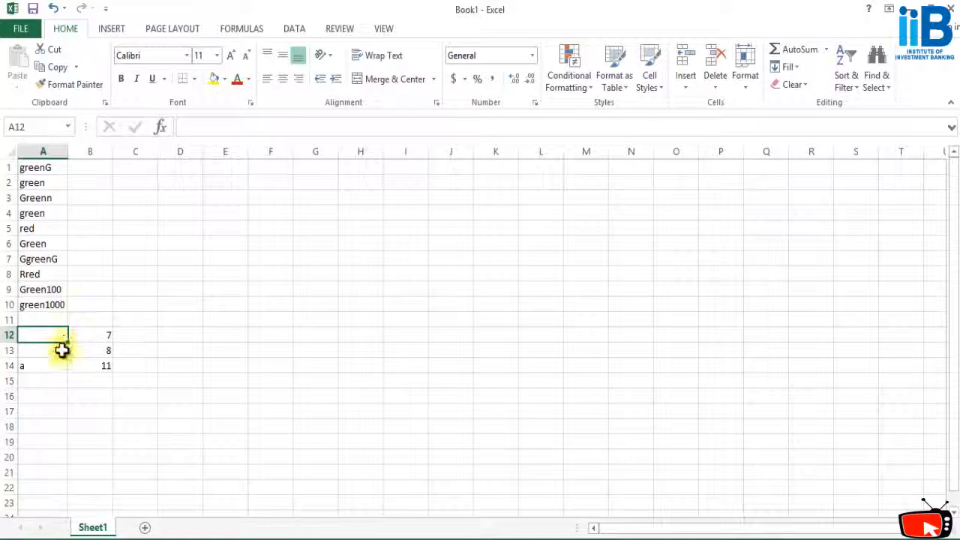
click(66, 350)
text(1)
click(45, 365)
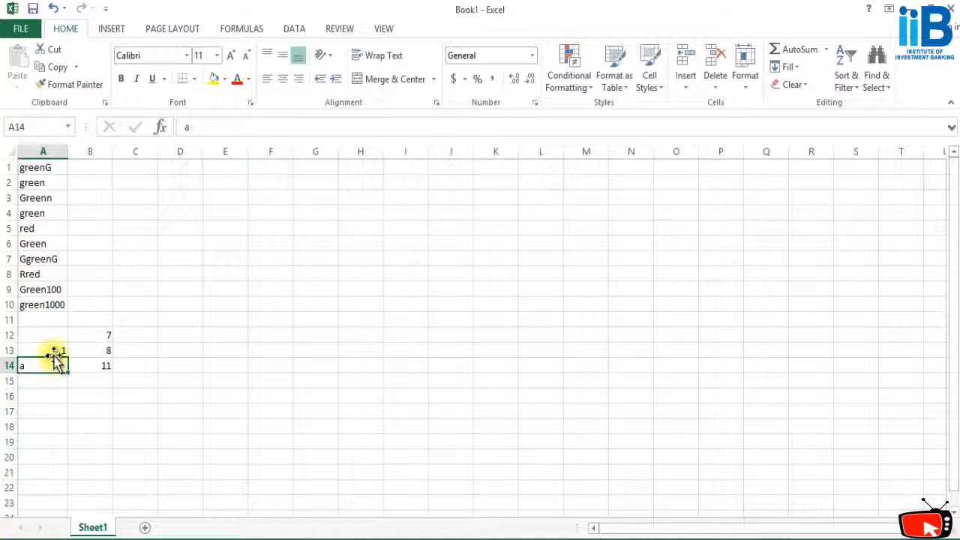
click(47, 411)
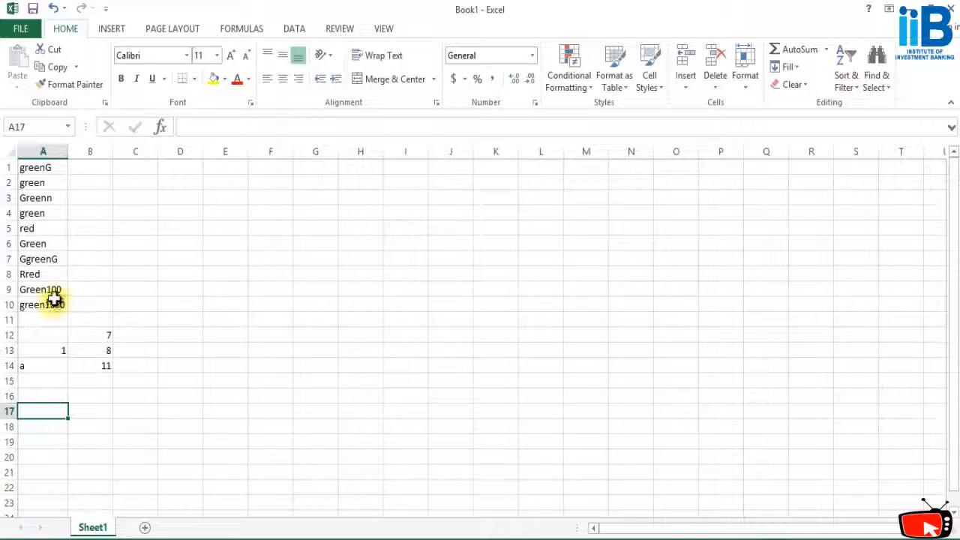
Step: Clear the test entries from cells A12:A14
drag(45, 335, 45, 365)
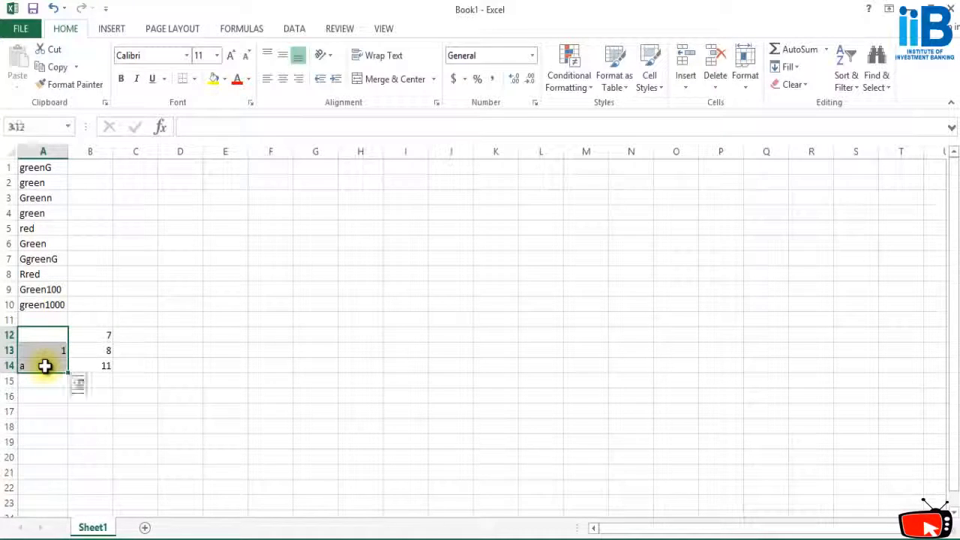
key(Delete)
click(315, 361)
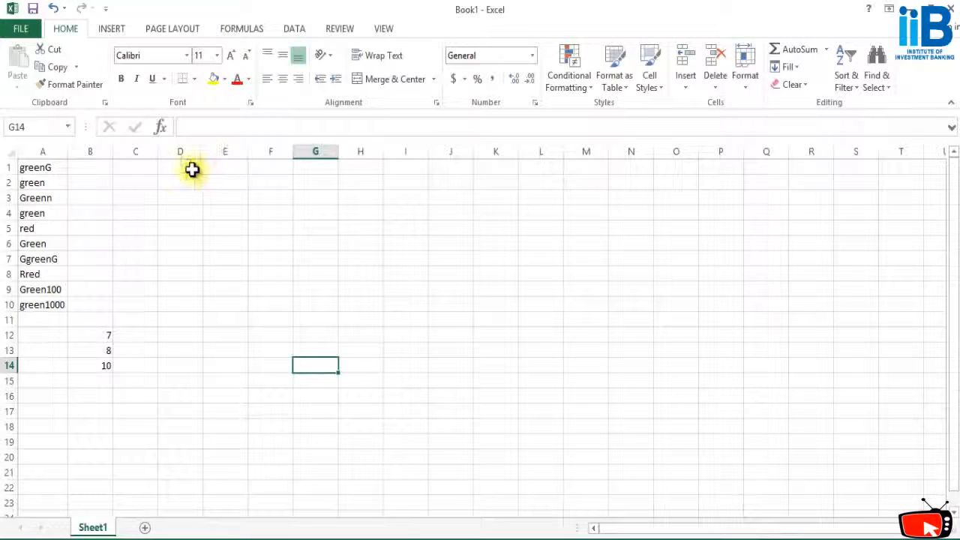
Step: Enter the logical value TRUE in cells D1 and D3
click(192, 170)
text(TRU)
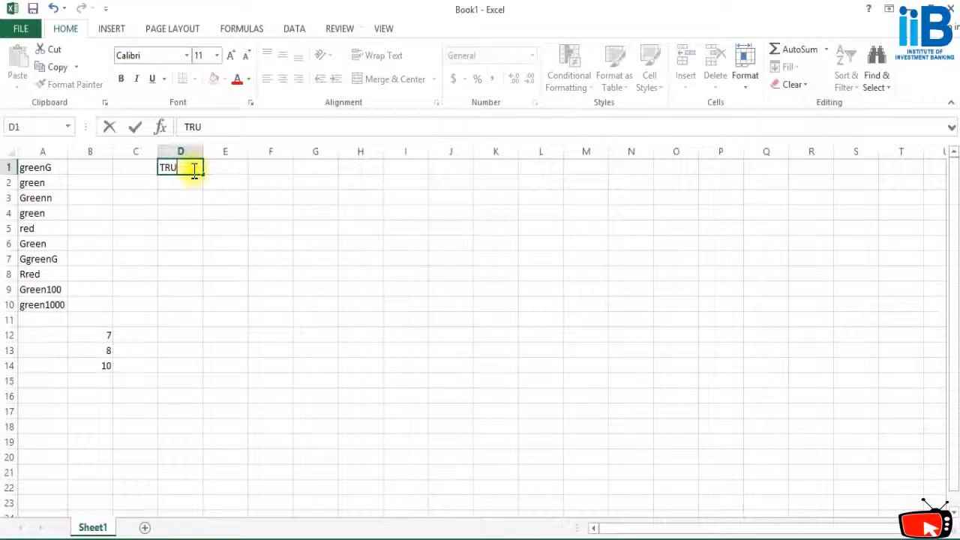
text(E)
key(Return)
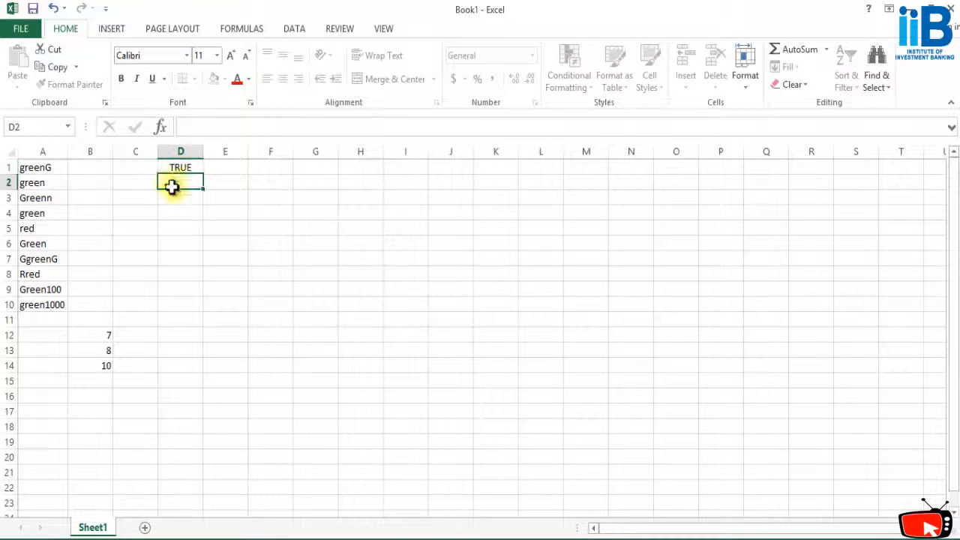
click(172, 196)
text(TRUE)
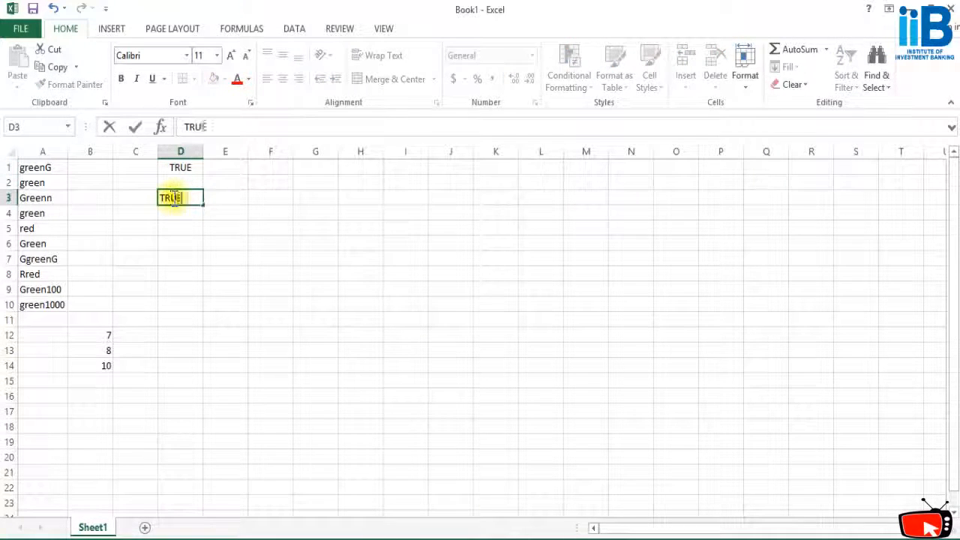
key(Return)
Step: Enter the text TRU in cell D4 and the value TRUE in cells D5 and D6
text(TRU)
click(186, 229)
text(TRU)
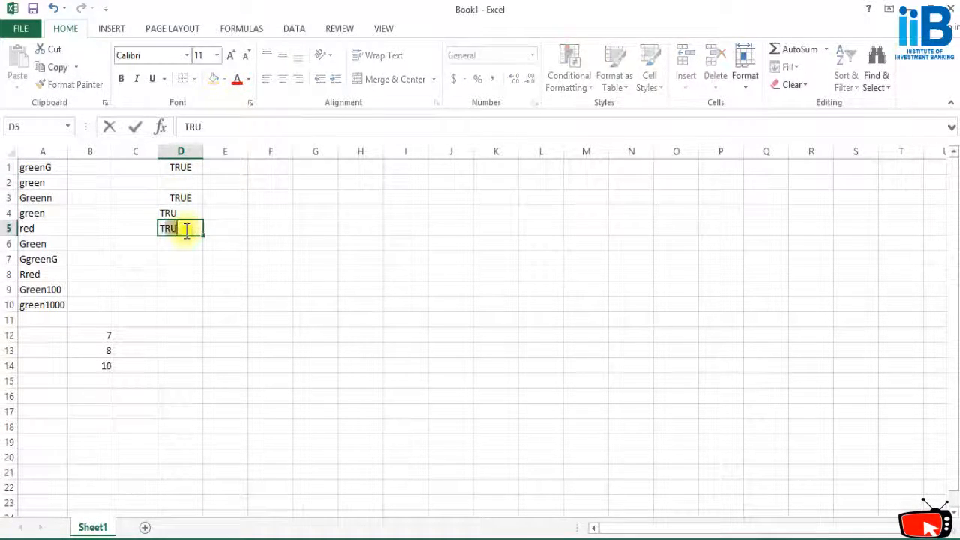
text(E)
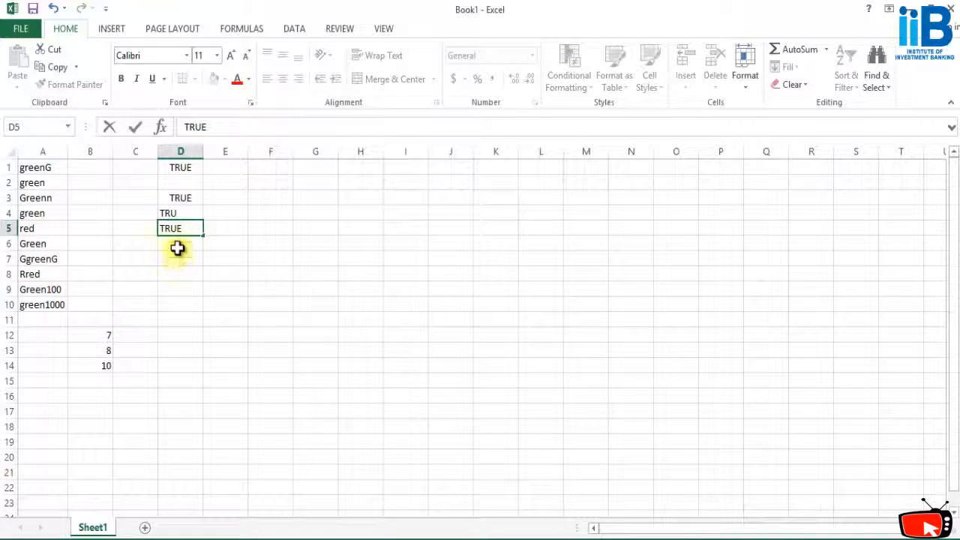
click(177, 247)
text(TRUE)
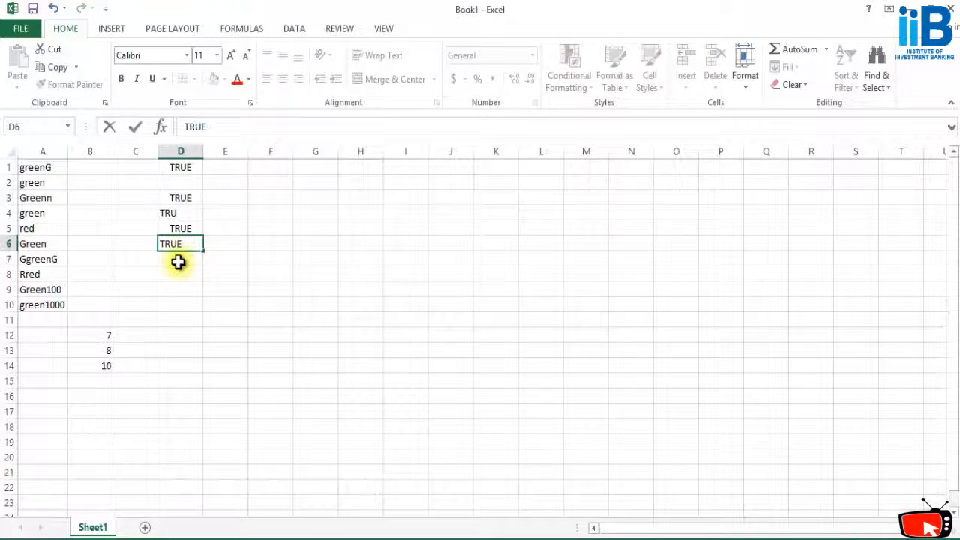
Step: Enter the value FALSE in cells D7 and D9 and the text FASE in cell D10
click(180, 261)
text(FAL)
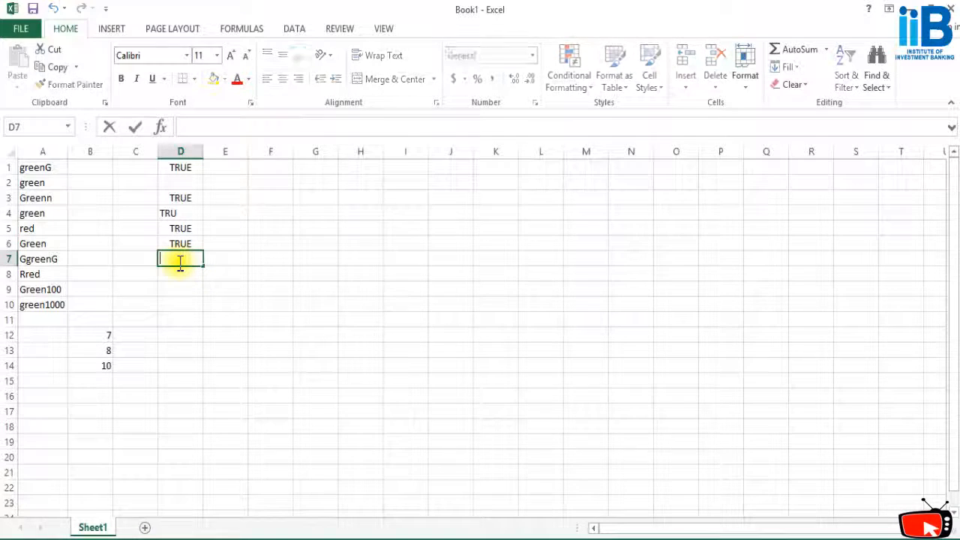
text(SE)
click(180, 287)
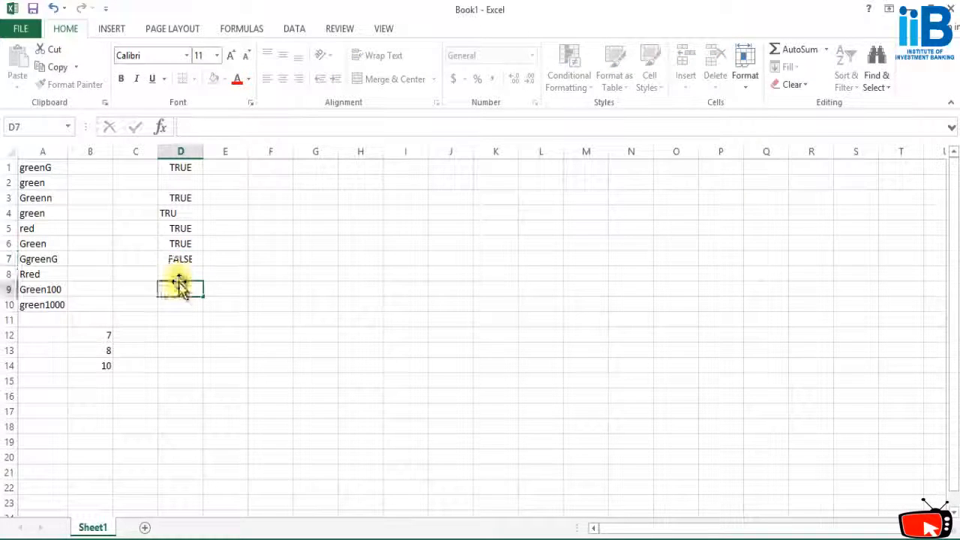
text(FALSE)
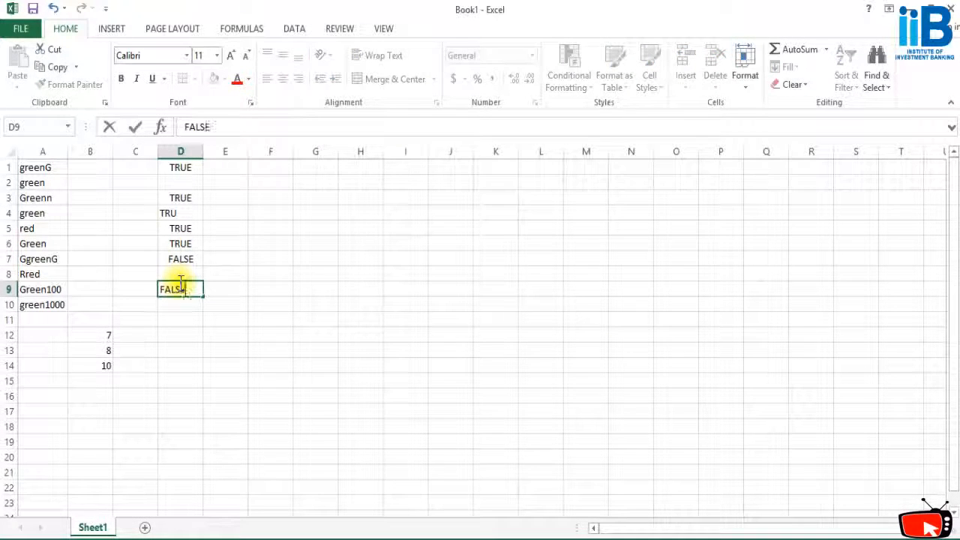
click(174, 304)
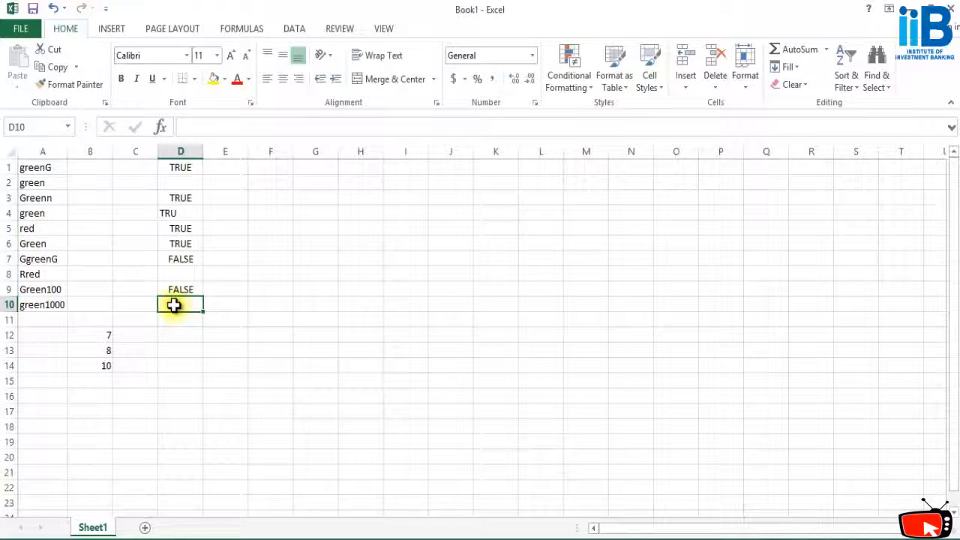
text(FA)
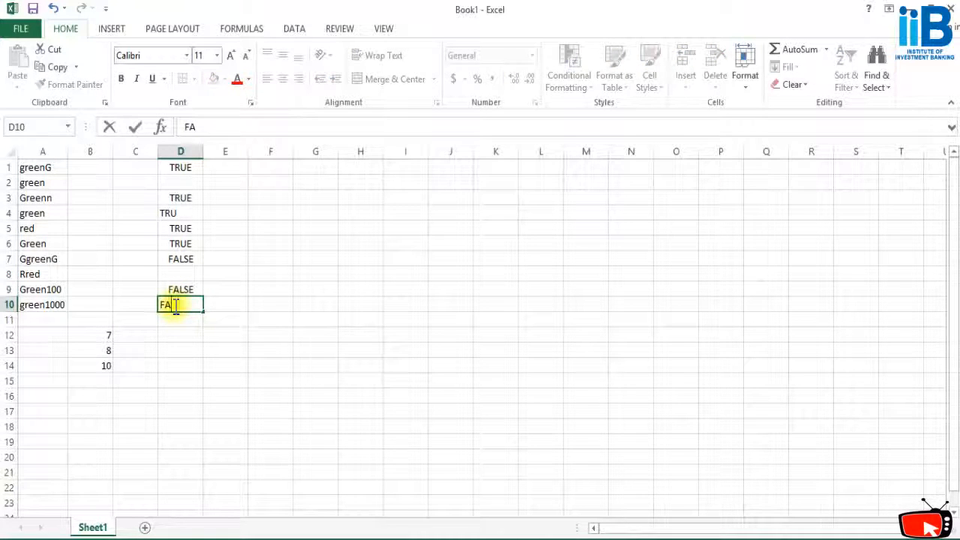
text(SE)
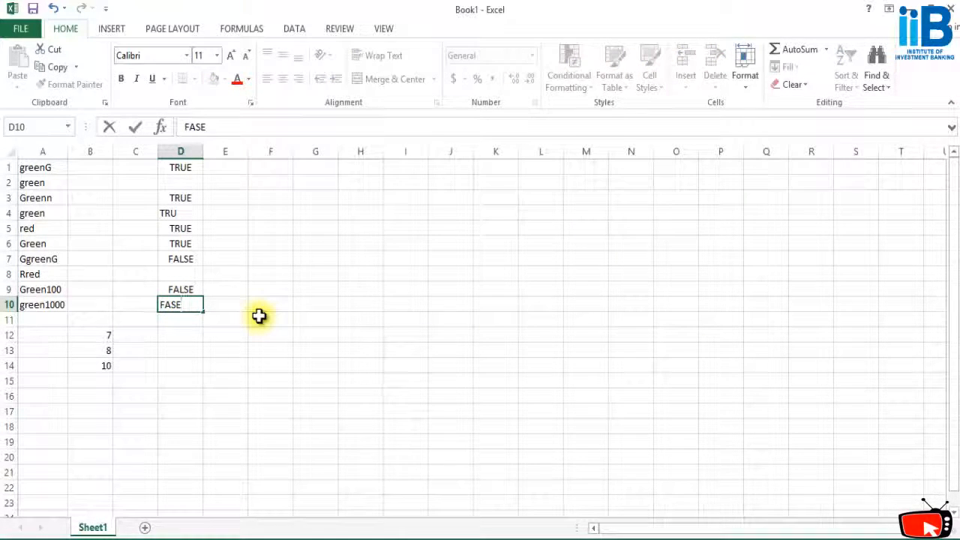
click(188, 349)
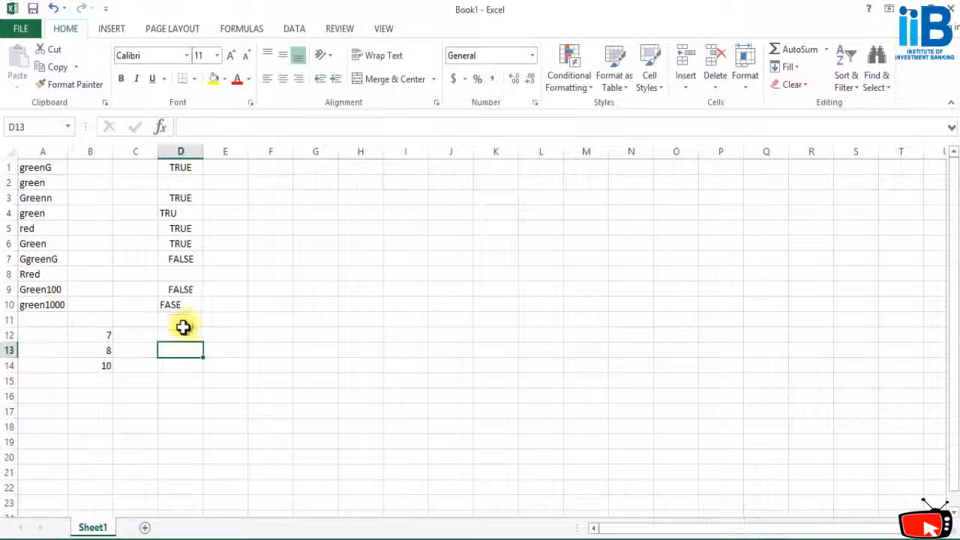
Step: Enter the formula =COUNTIF(A1:A10,TRUE) in cell D12
click(173, 336)
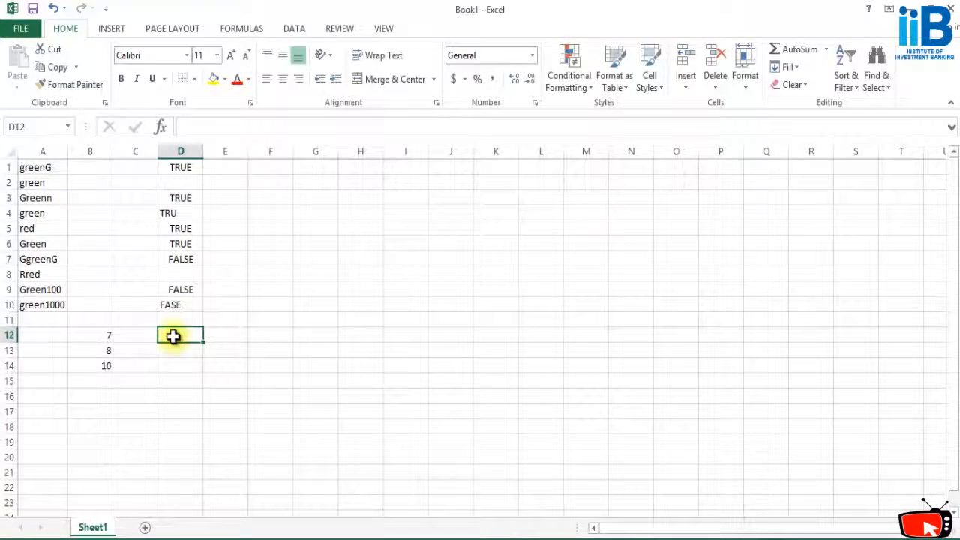
text(=)
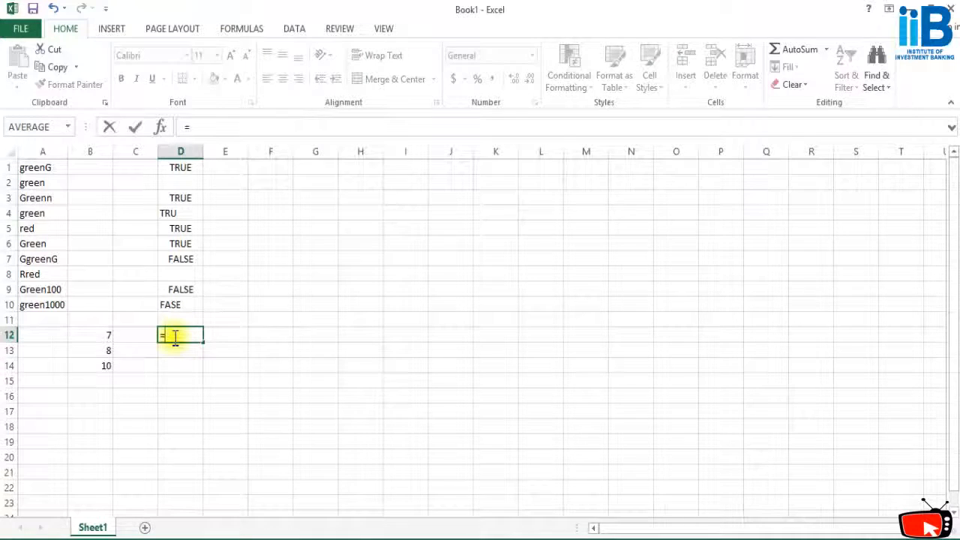
text(count)
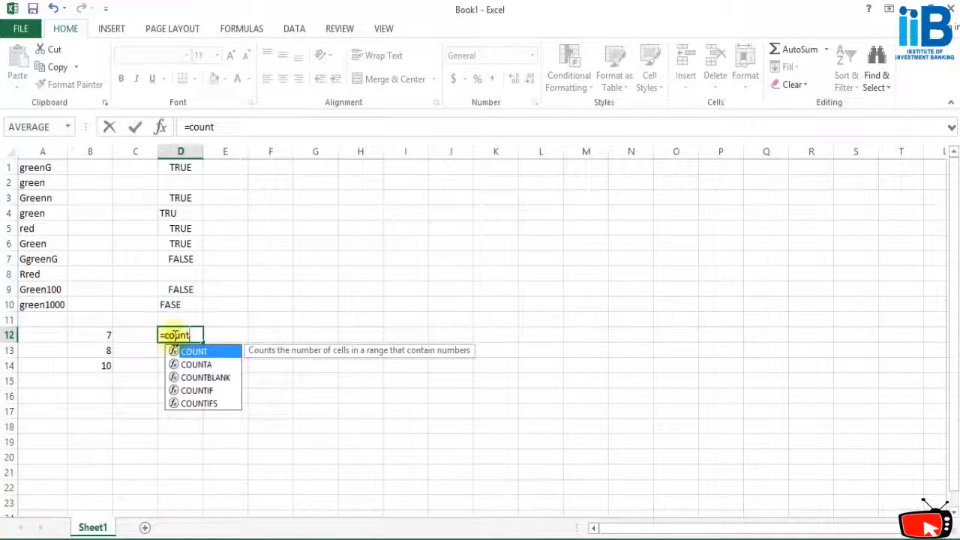
text(if()
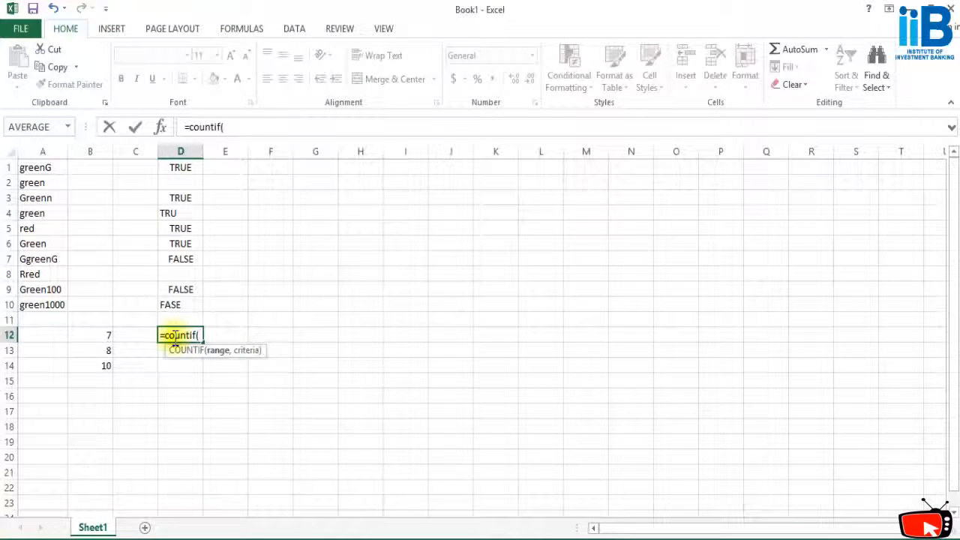
text(A1)
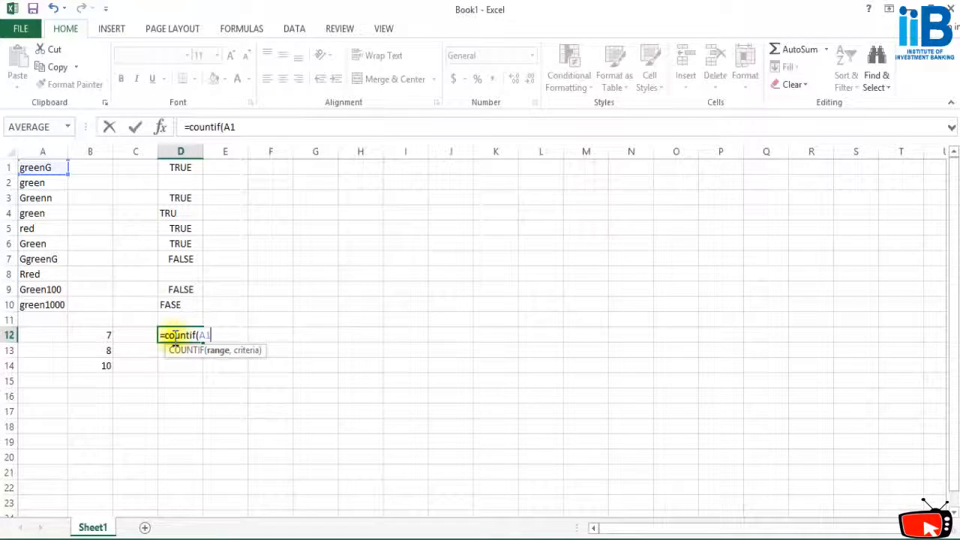
text(:A10,)
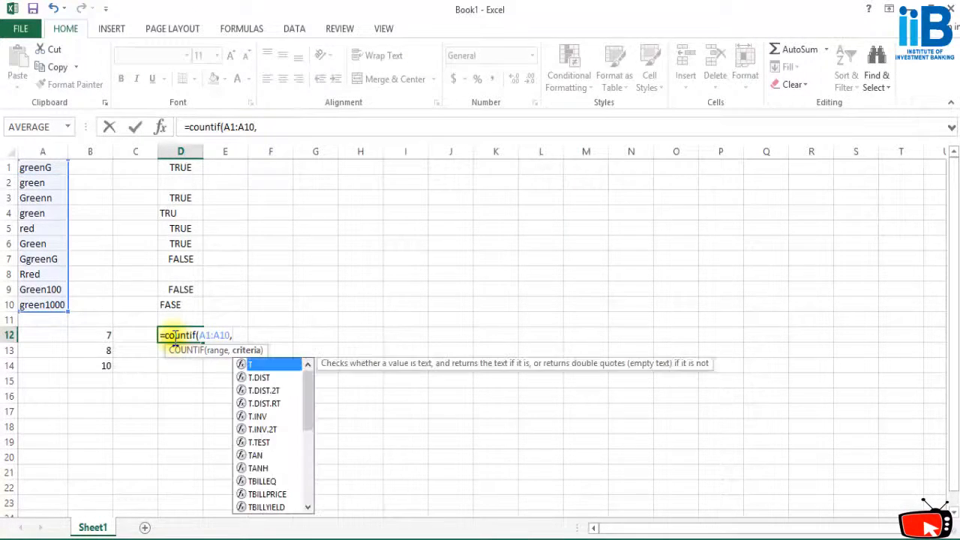
text(TRUW)
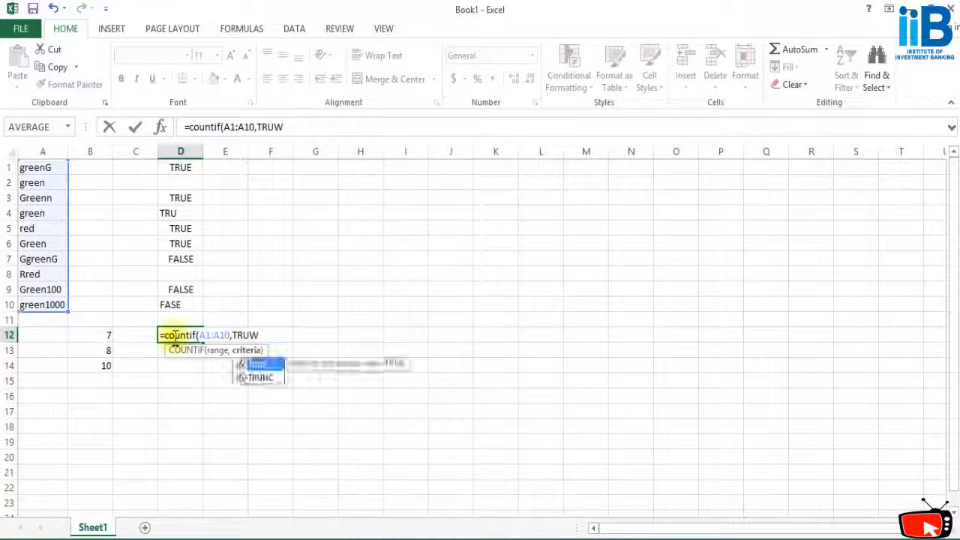
key(BackSpace)
text(E))
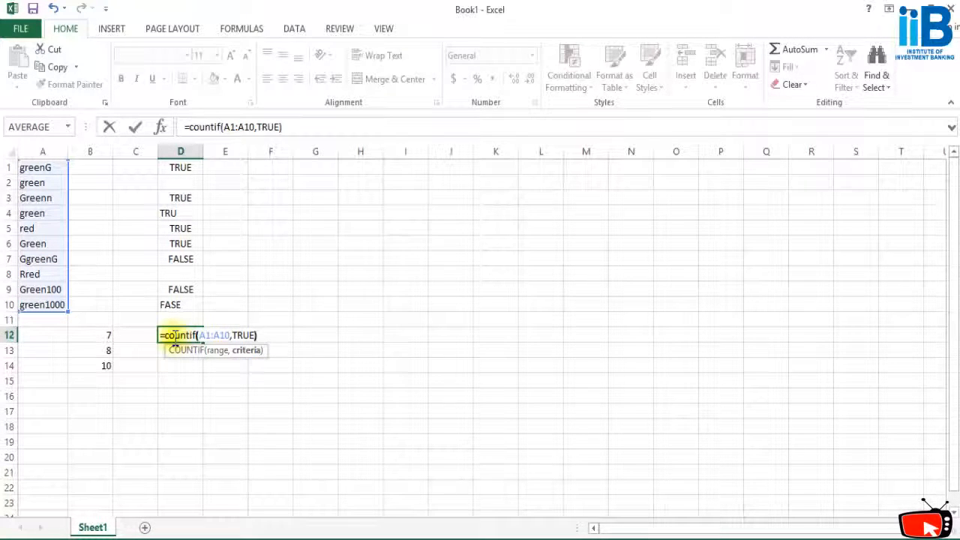
key(Return)
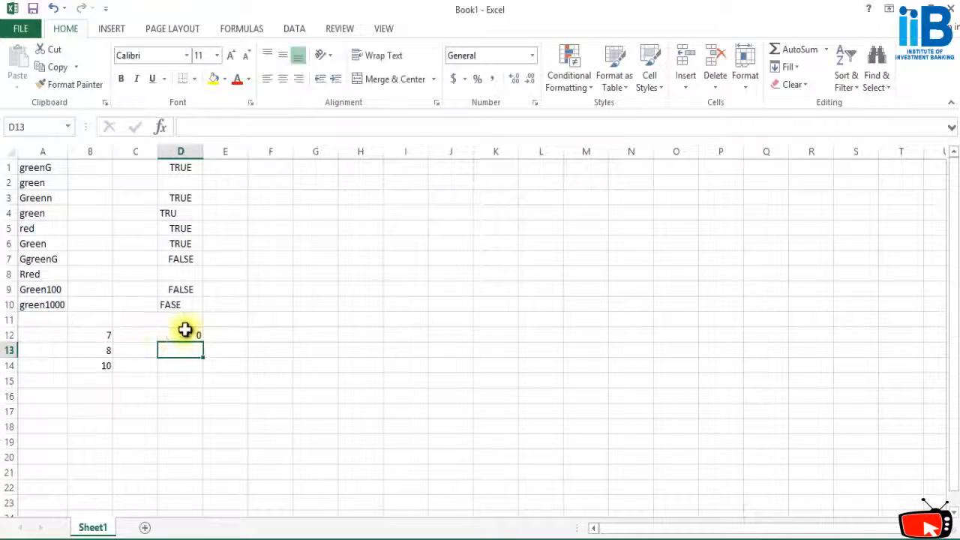
Step: Change the range of the COUNTIF formula in D12 to D1:D10
click(184, 330)
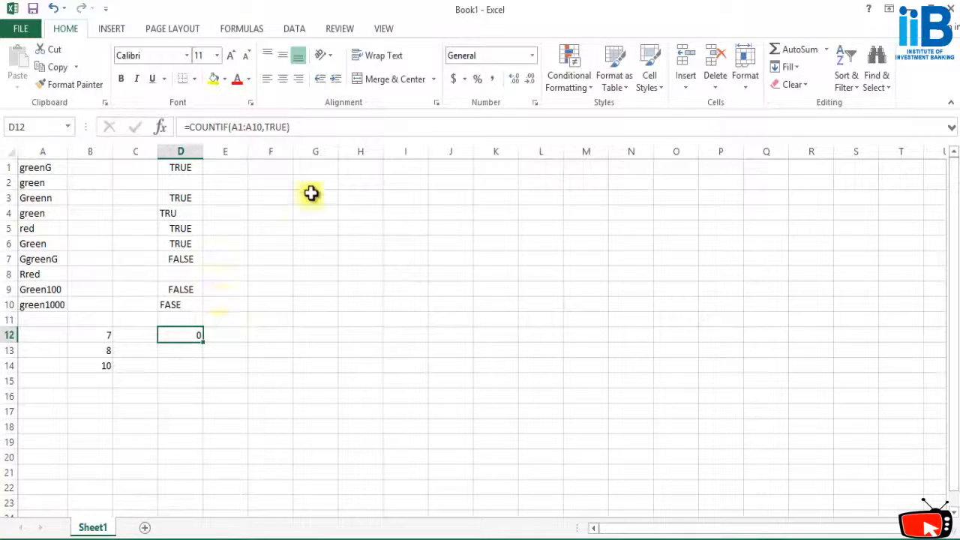
double_click(243, 128)
text(D1)
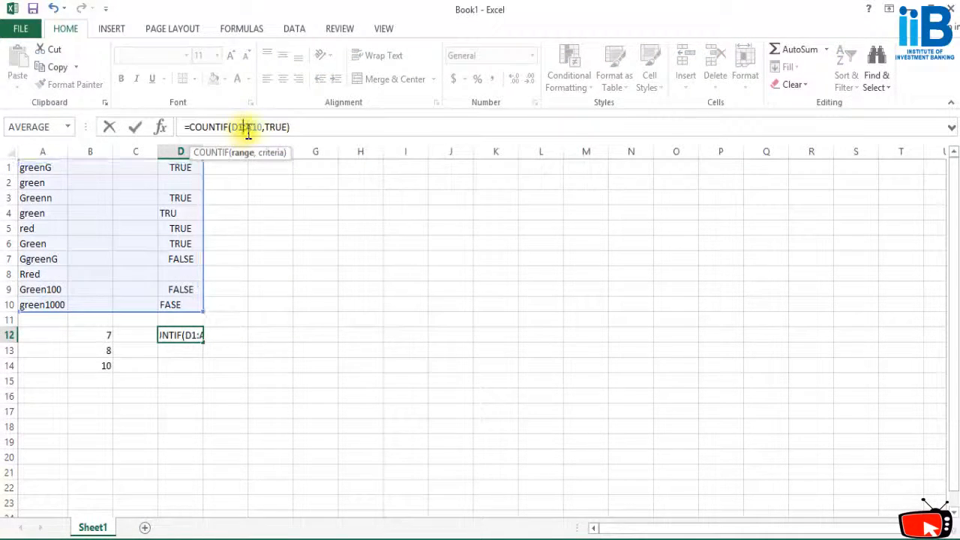
double_click(257, 128)
text(D10)
key(Return)
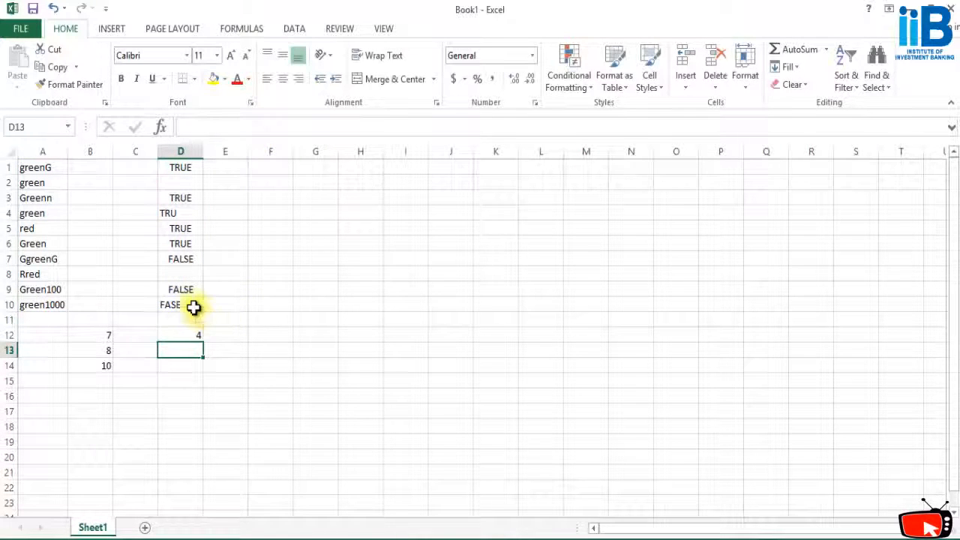
Step: Check the TRUE cells D6, D5, D3 and D1 against the COUNTIF formula in D12
click(181, 242)
click(181, 225)
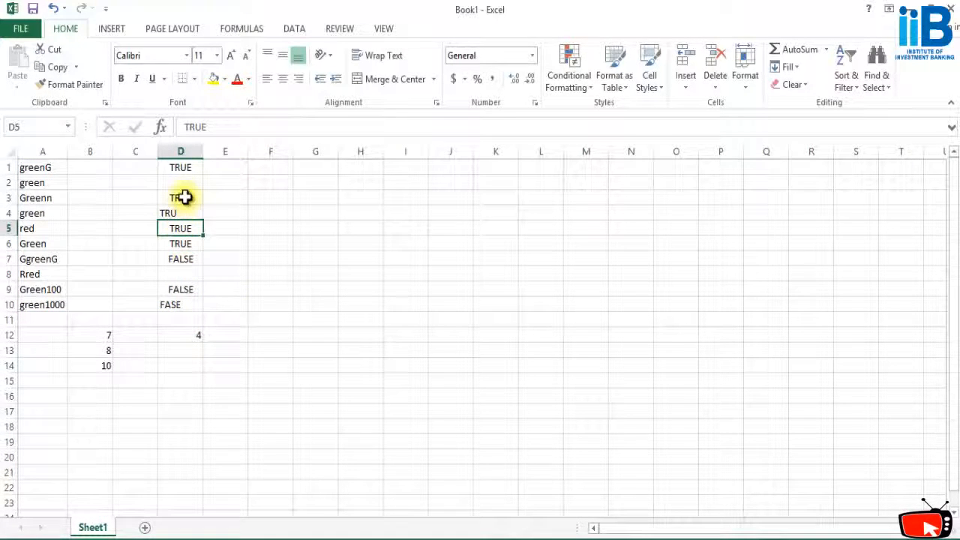
click(186, 198)
click(187, 167)
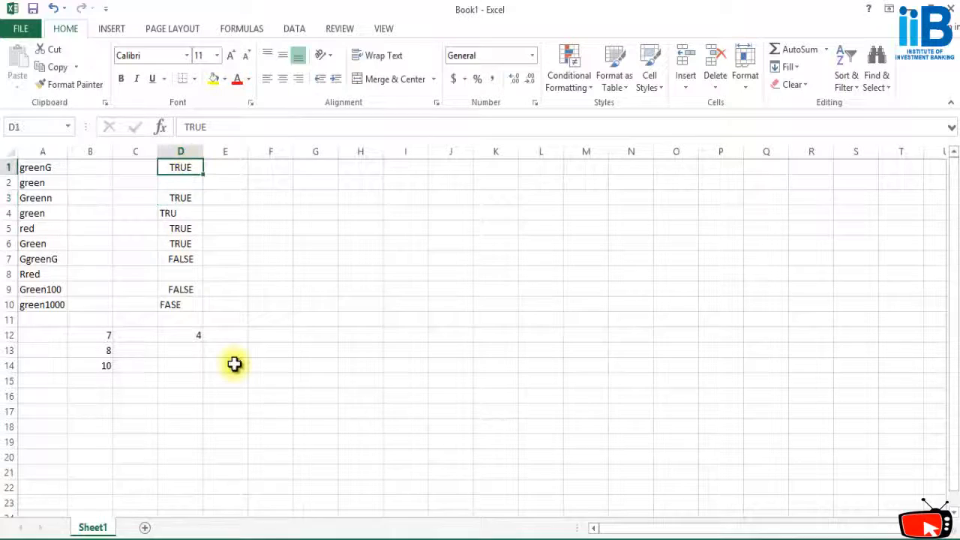
click(194, 336)
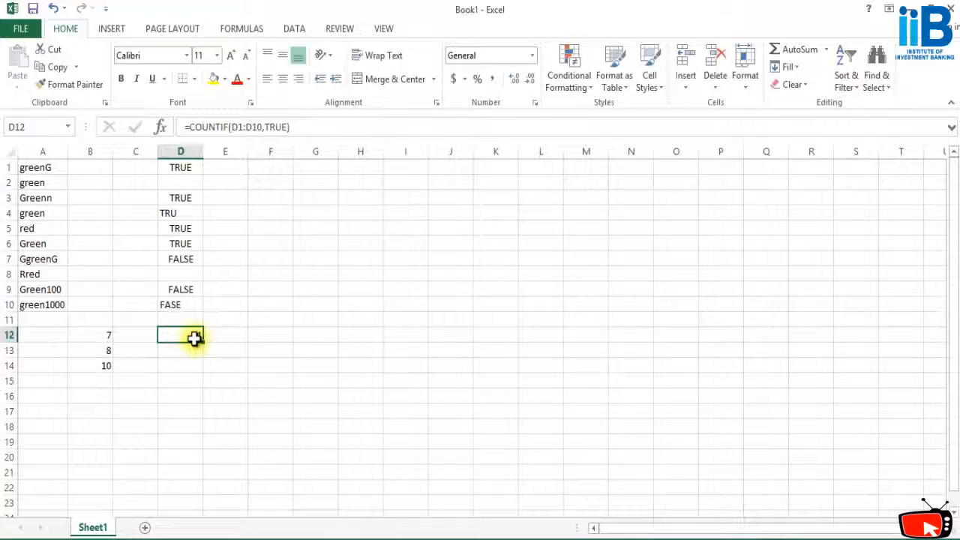
click(187, 352)
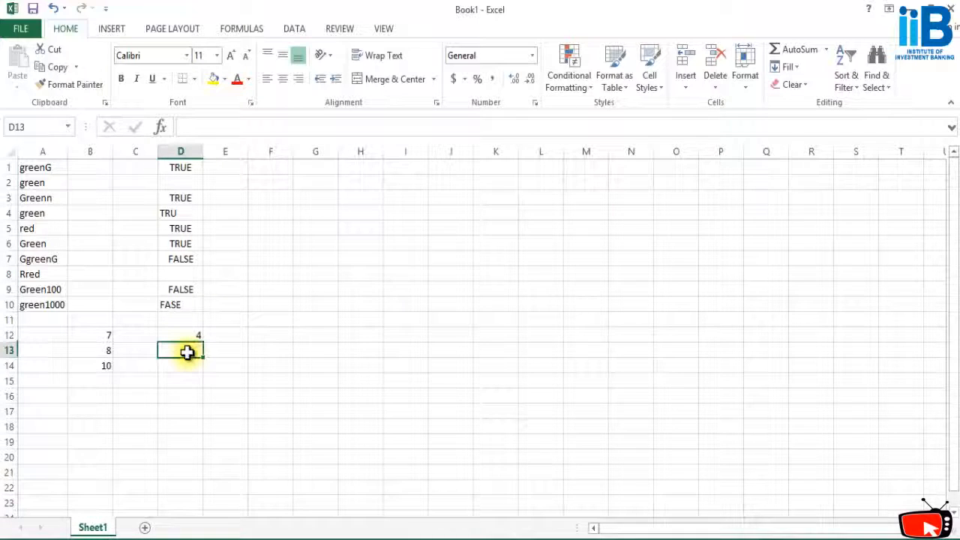
double_click(187, 352)
text(=)
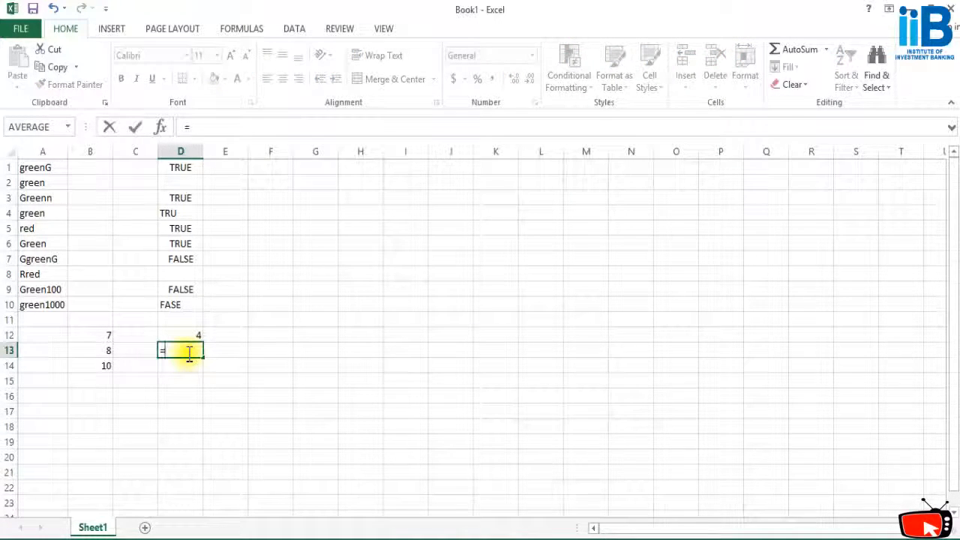
text(c)
key(Escape)
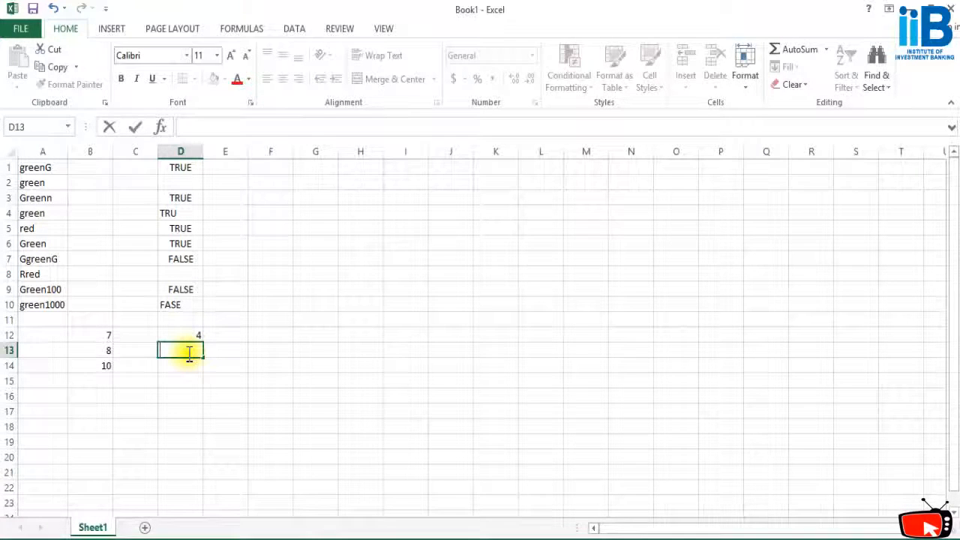
text(=)
key(Escape)
Step: Enter the formula =COUNTIF(D1:D10,FALSE) in cell D13
text(=c)
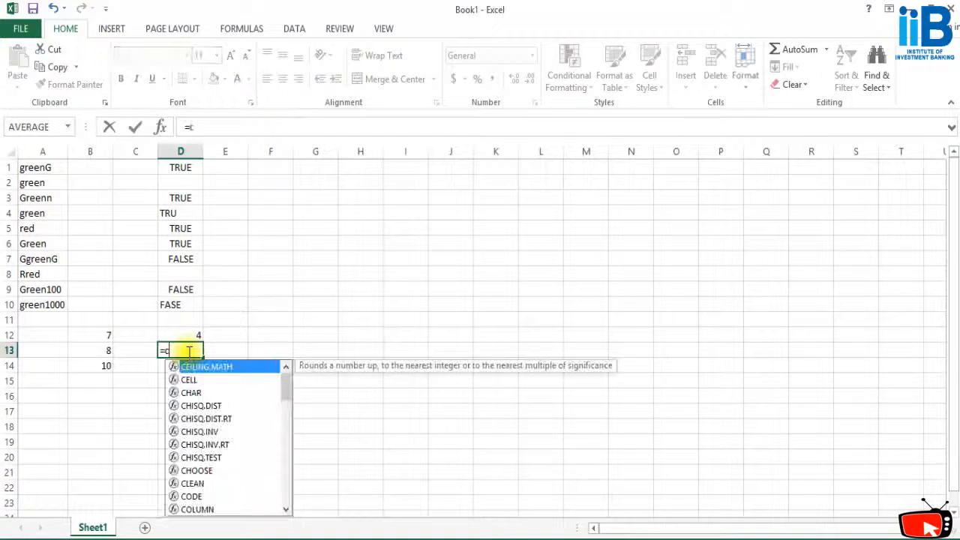
text(ountif()
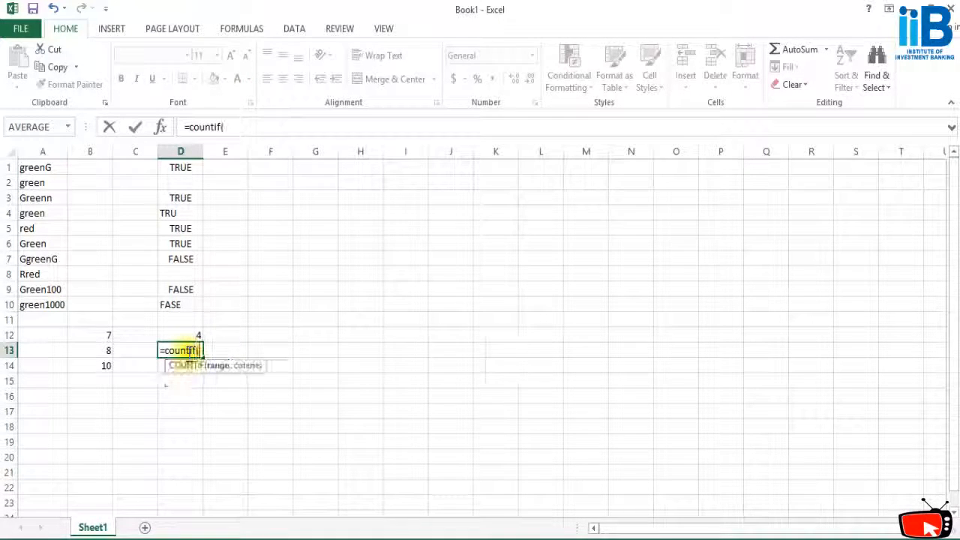
text(D1:d)
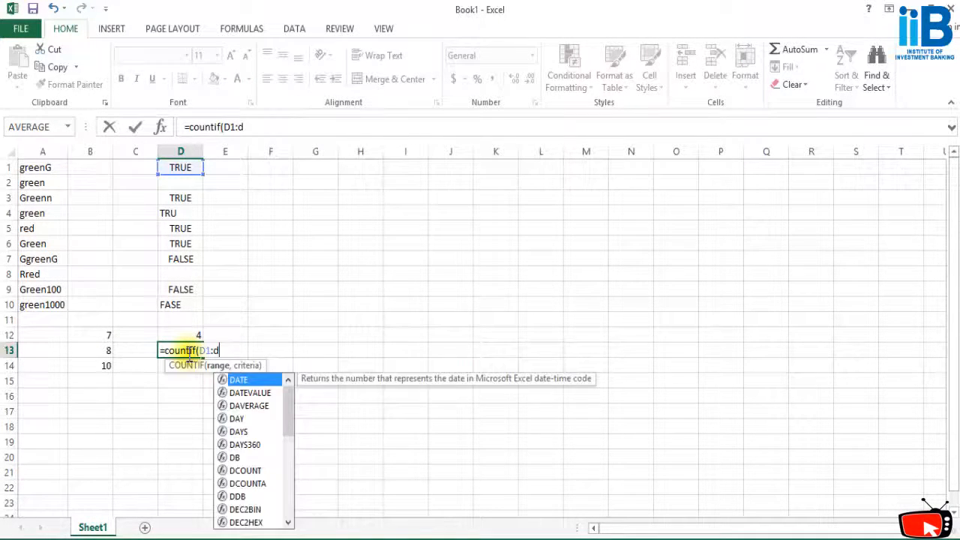
text(10,FALSE)
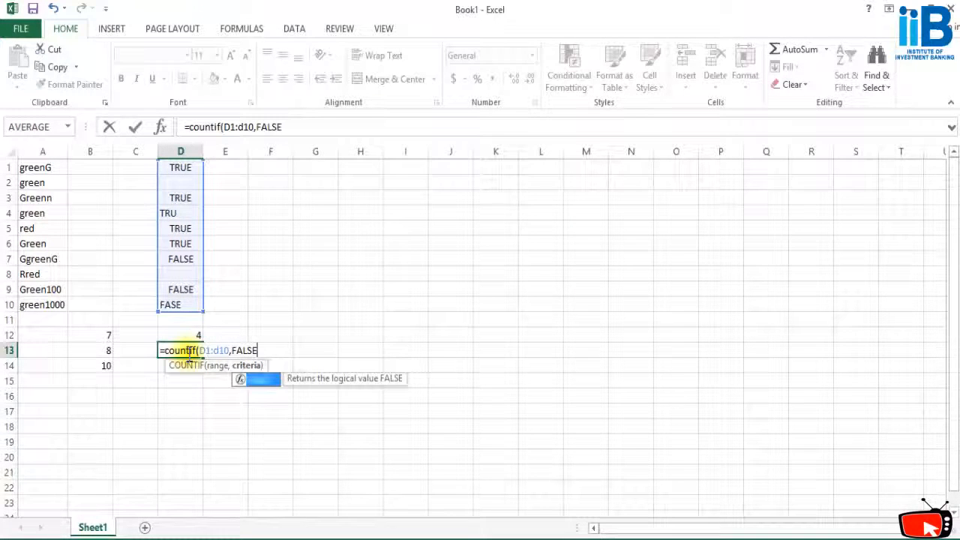
text())
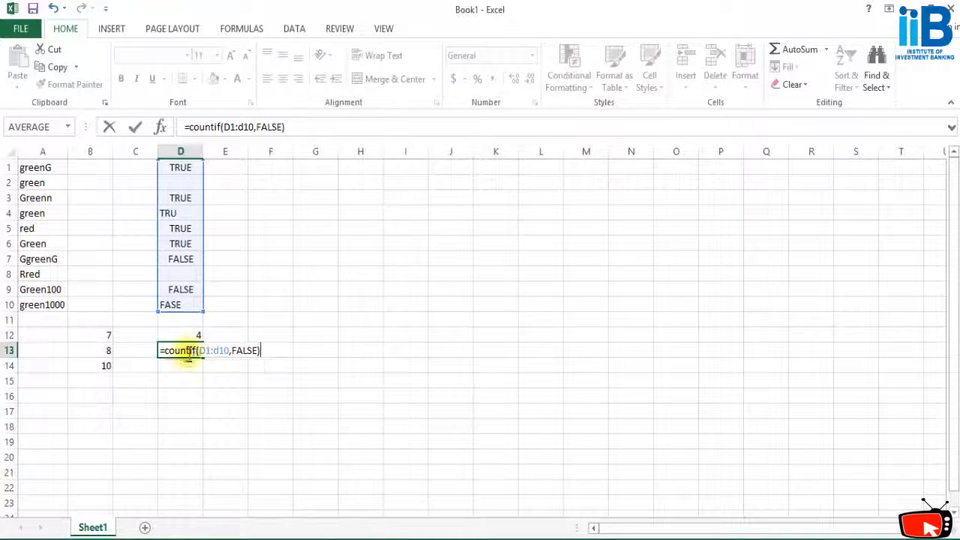
key(Return)
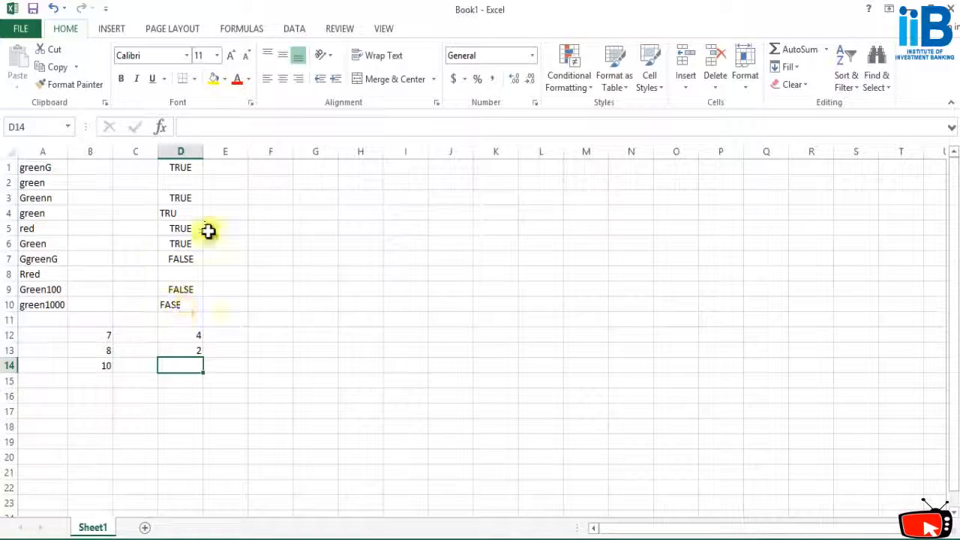
Step: Enter the formula =COUNTIF(D1:D10,"*") in cell D14 to count the cells containing any text
double_click(186, 368)
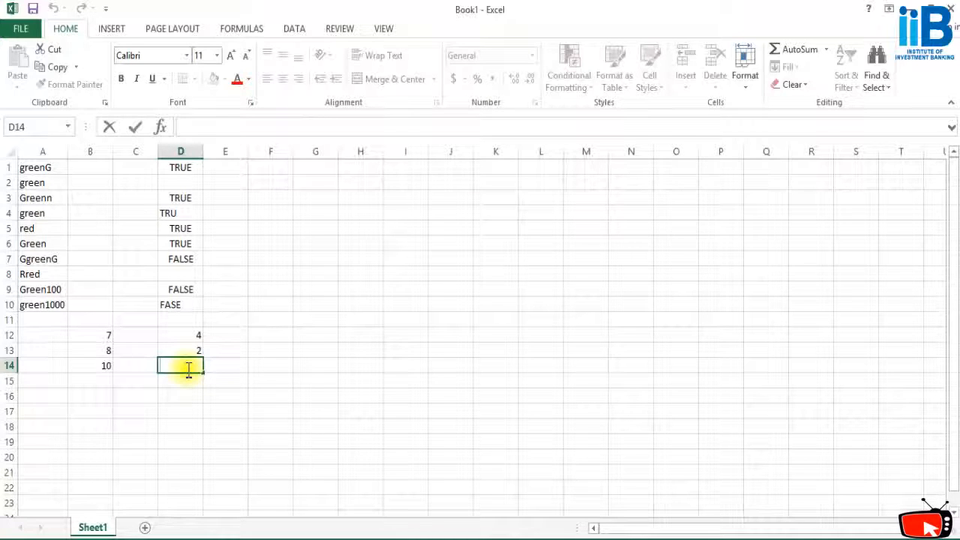
text(coun)
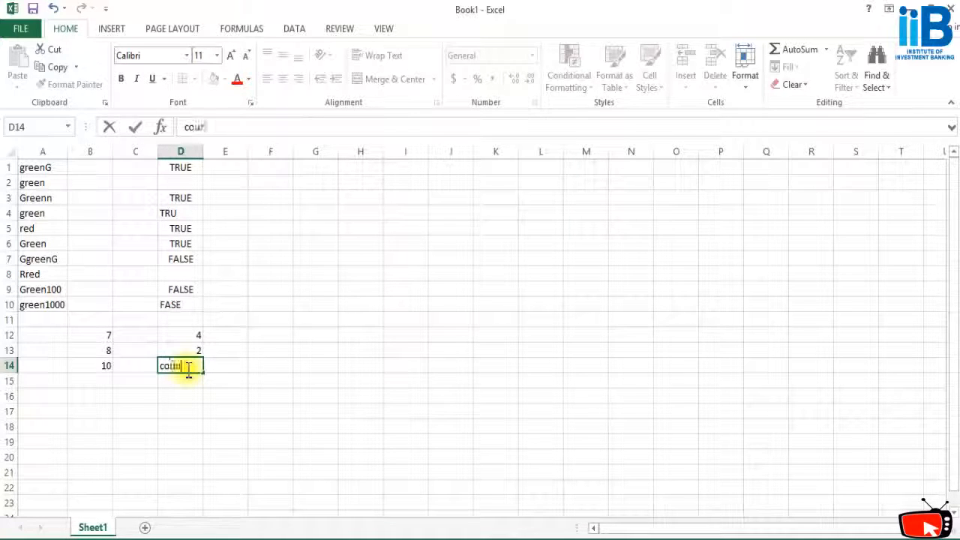
text(tif(D1)
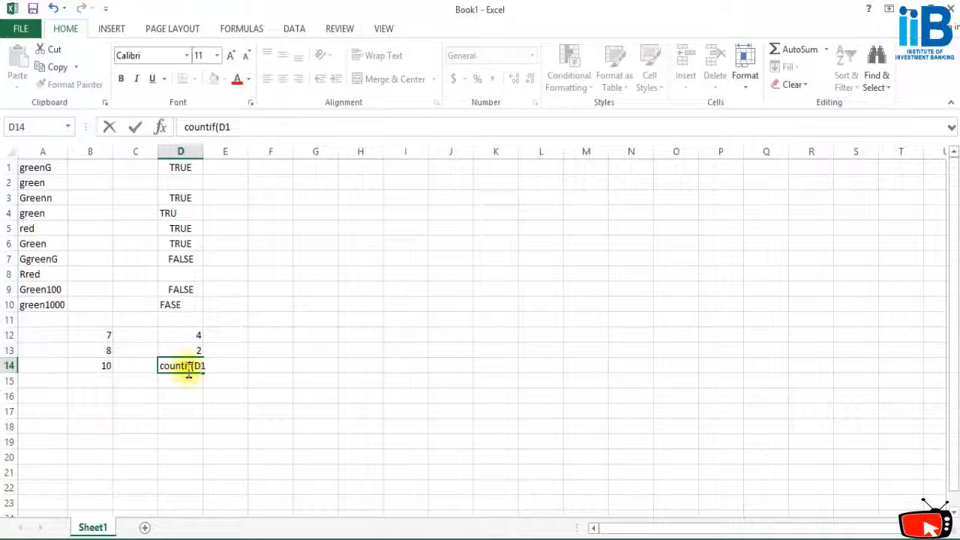
text(:D10,"*"))
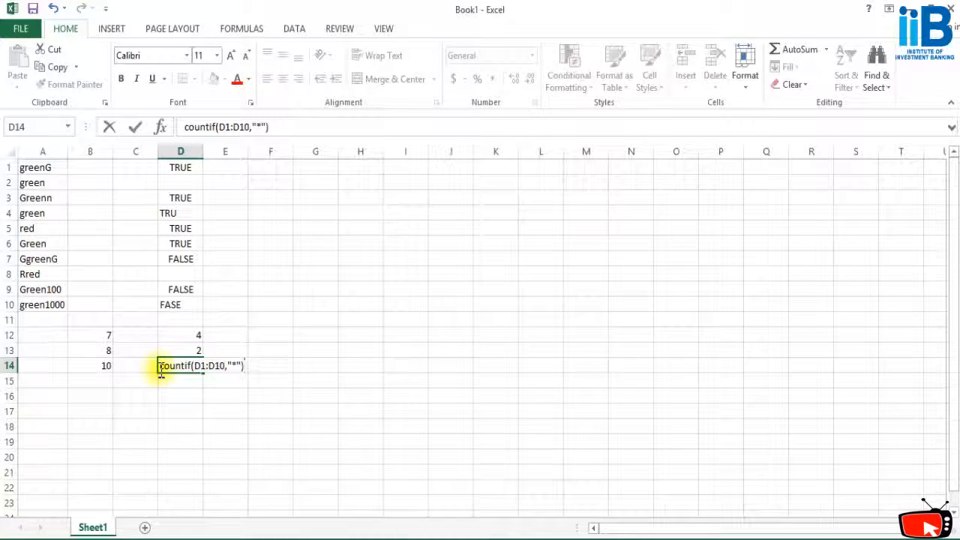
key(Return)
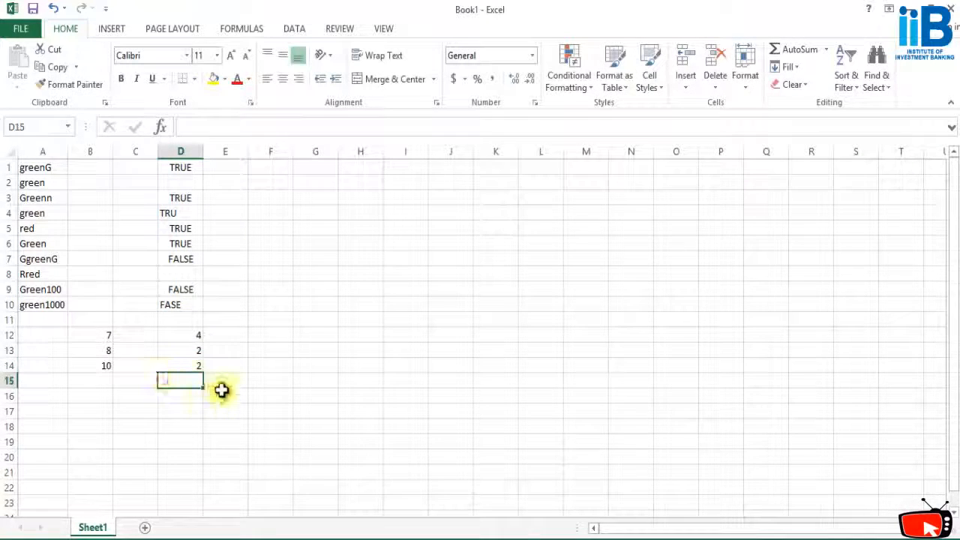
Step: Check the logical values and the text cells D4 and D10 against the wildcard COUNTIF formula in D14
click(195, 365)
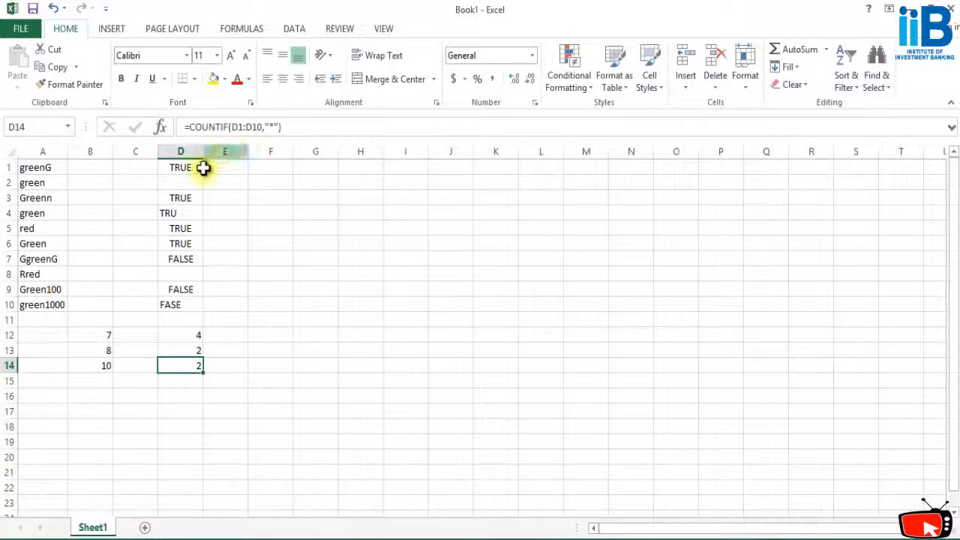
drag(186, 171, 194, 257)
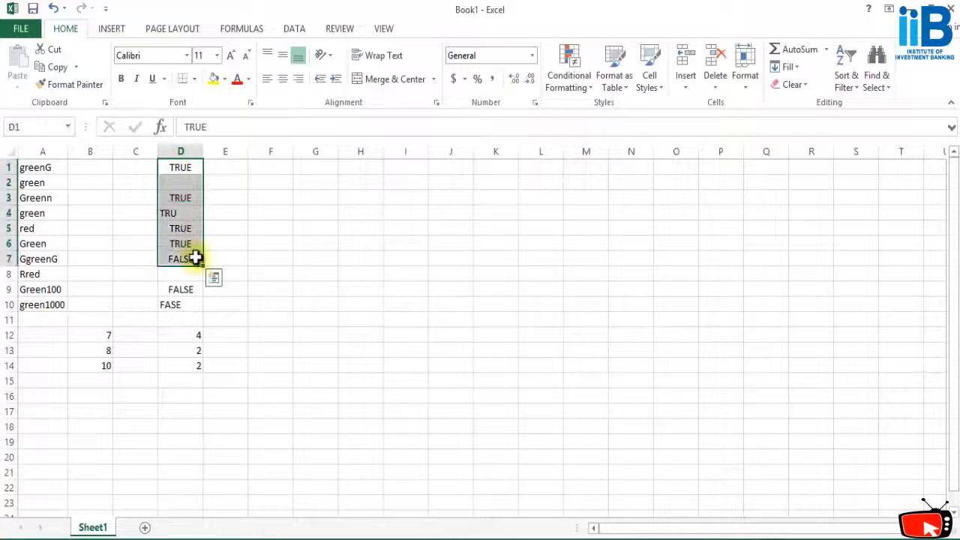
click(186, 307)
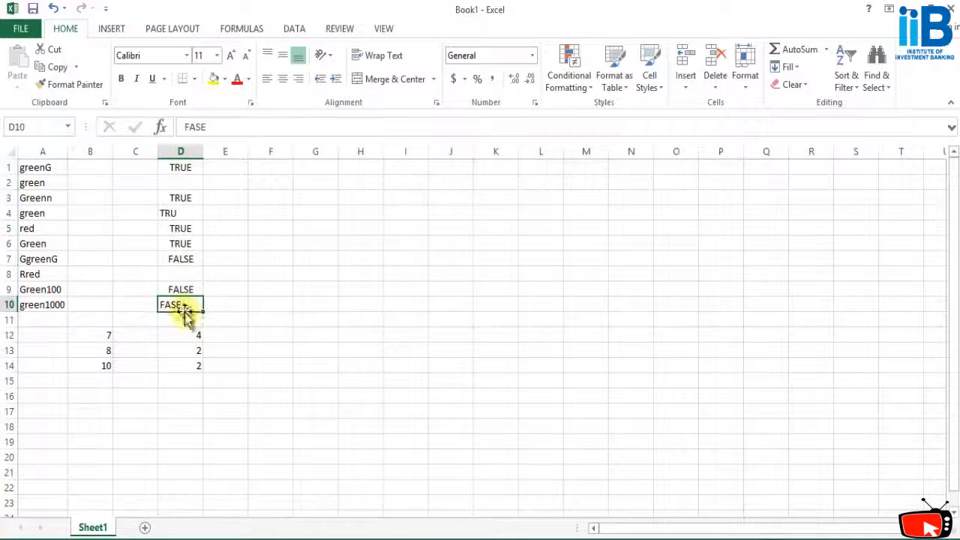
click(198, 367)
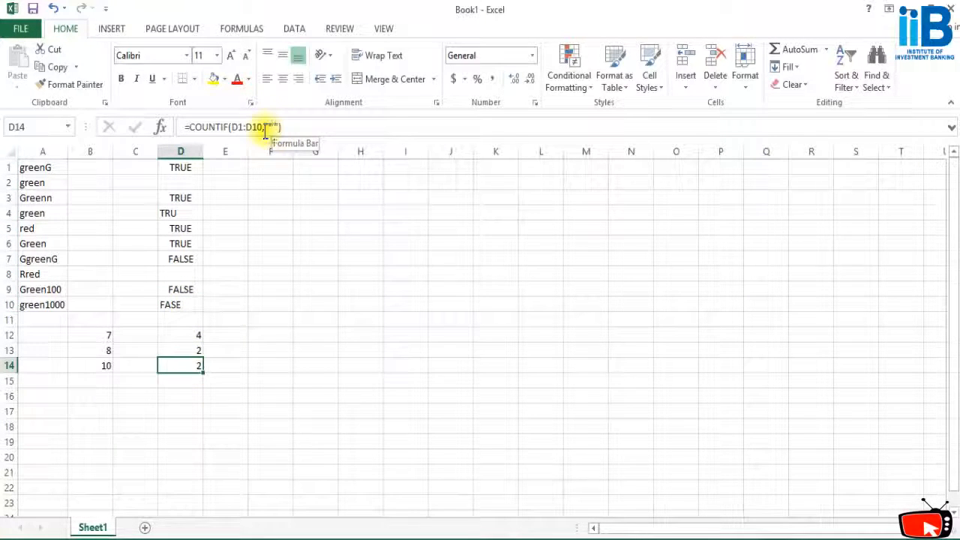
click(180, 171)
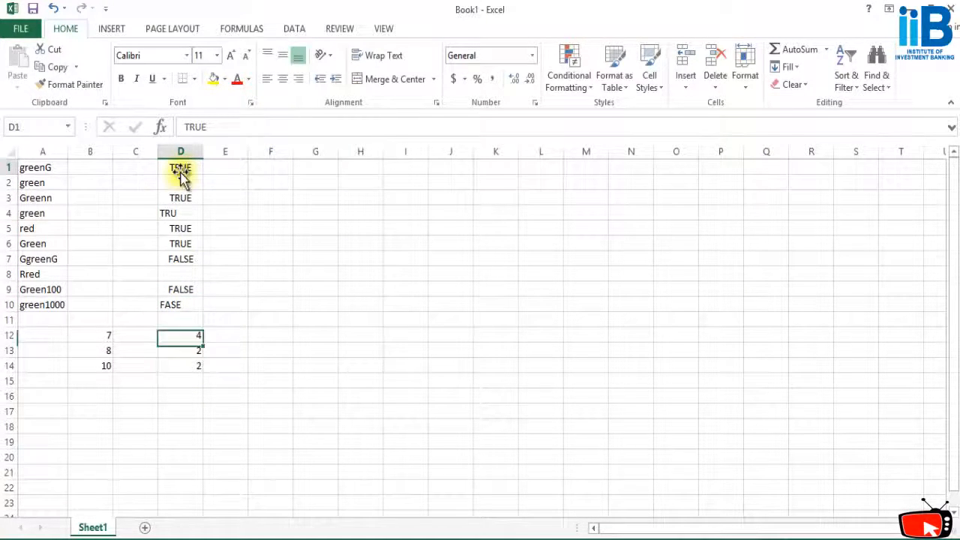
click(182, 307)
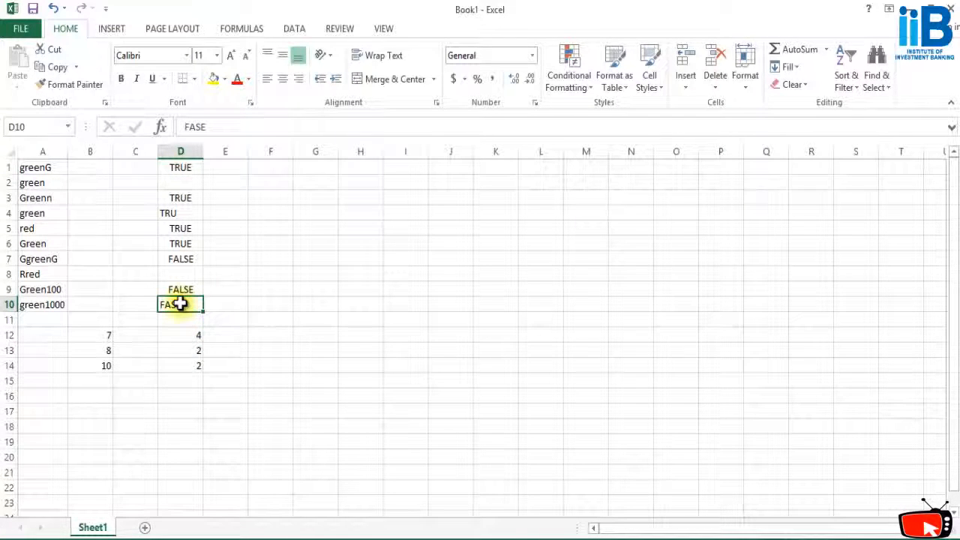
click(174, 215)
click(181, 303)
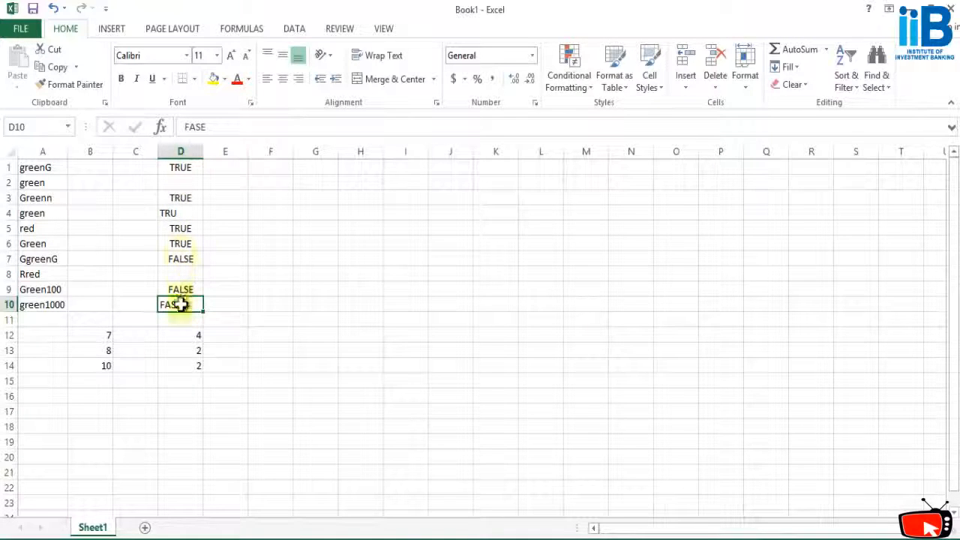
click(193, 366)
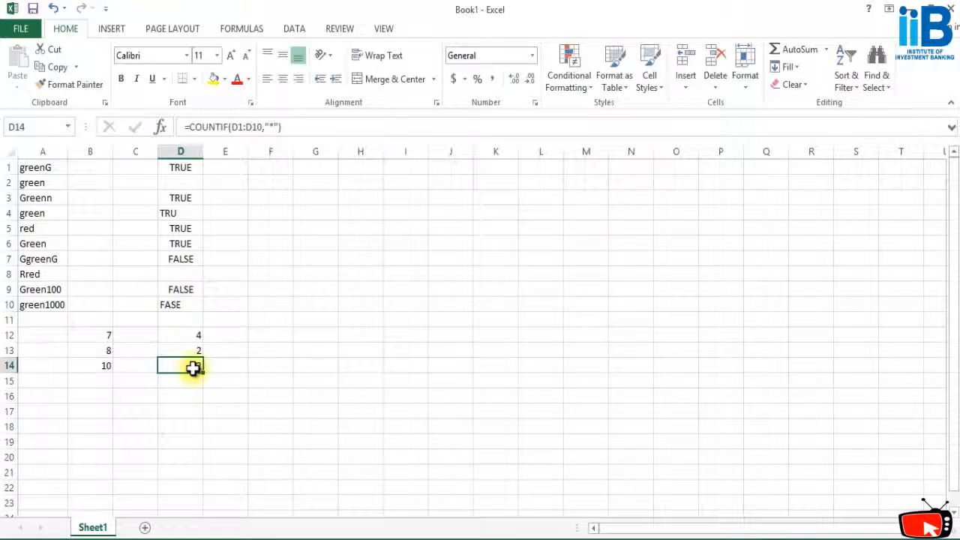
click(264, 363)
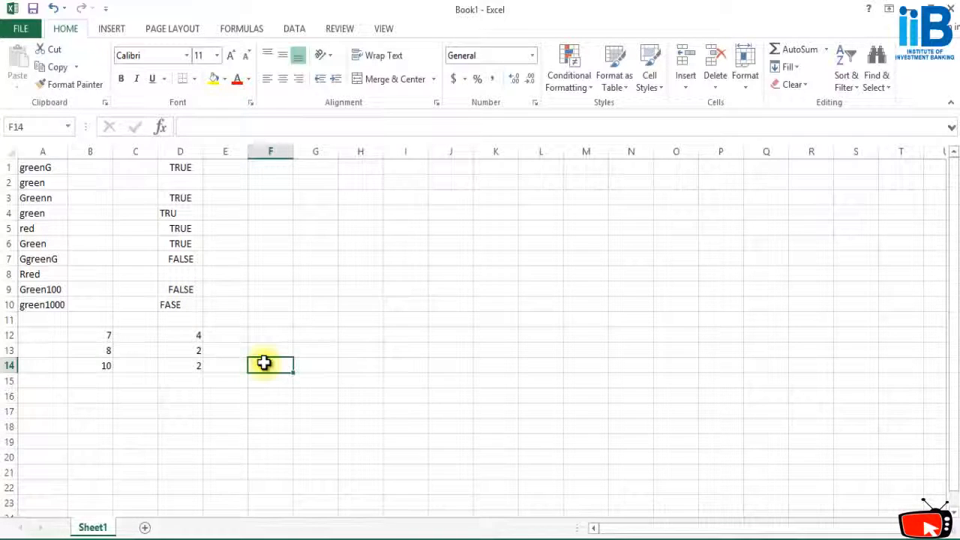
Step: Enter the formula =COUNT(D1:D10,TRUE) in cell E12
click(228, 334)
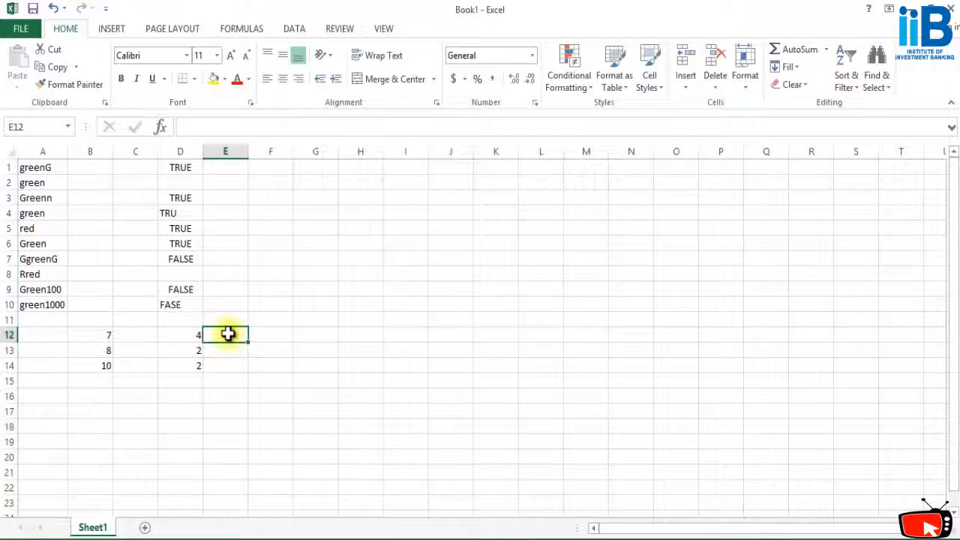
text(=co)
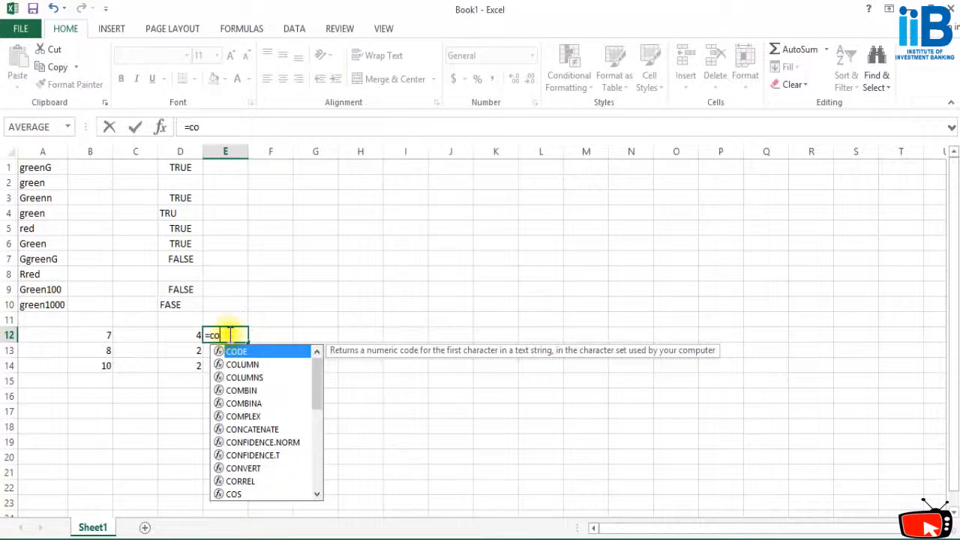
text(unt)
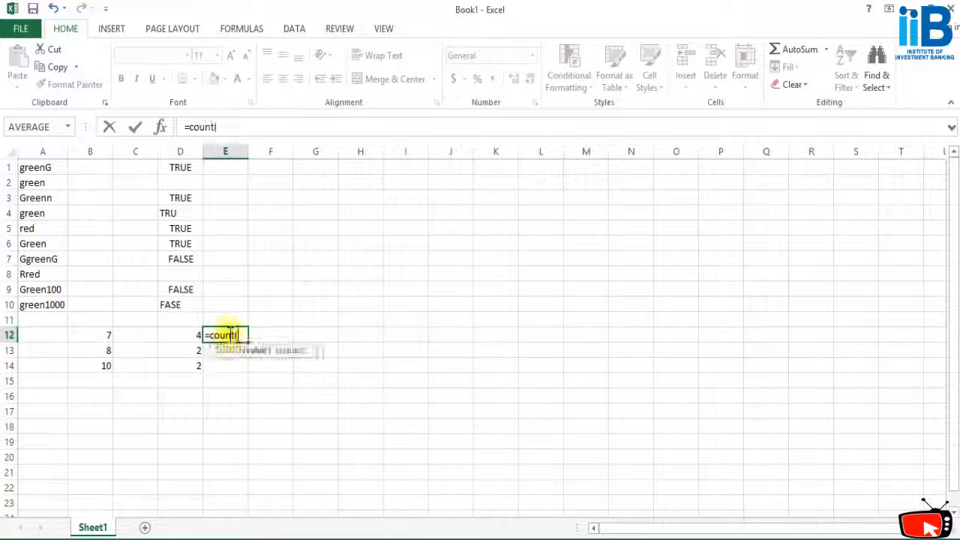
text((D1:D10)
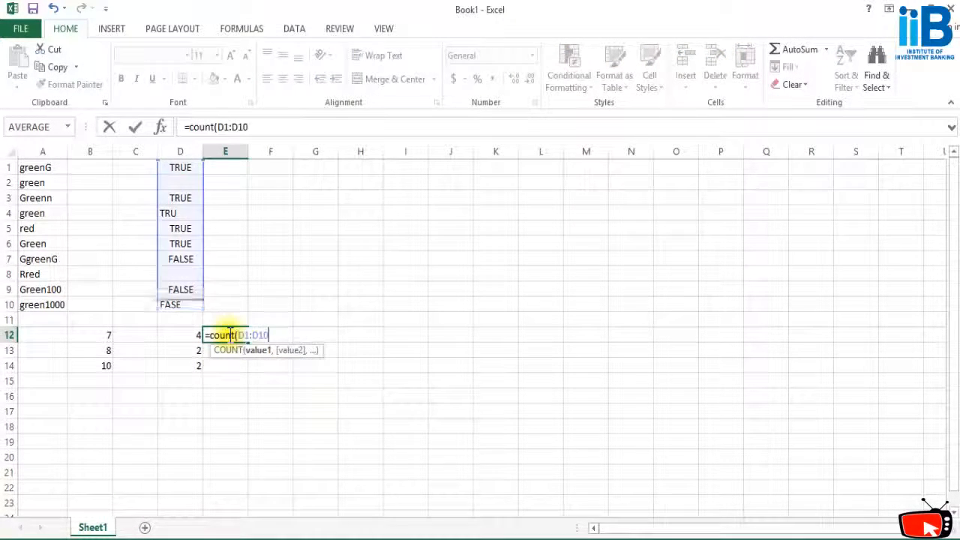
text(,True))
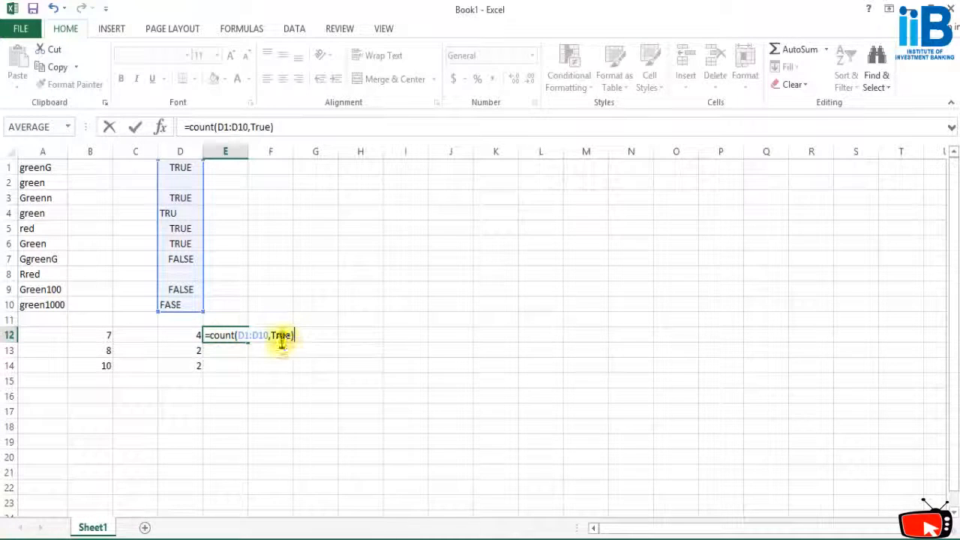
double_click(282, 335)
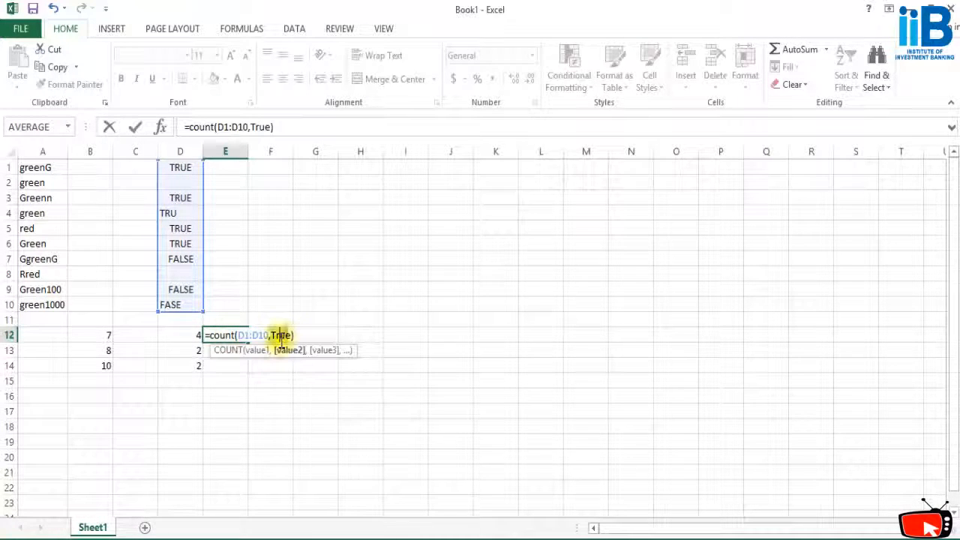
text(TRUE)
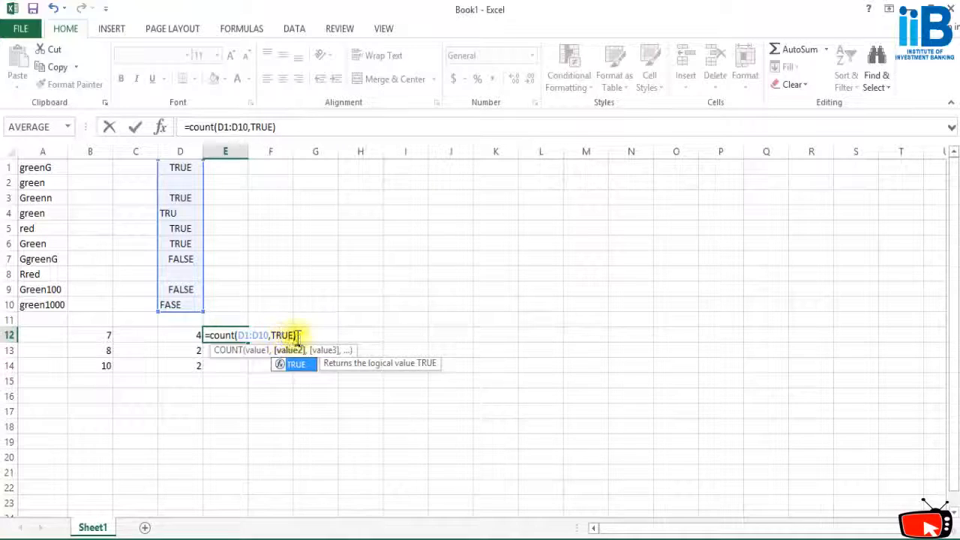
key(Return)
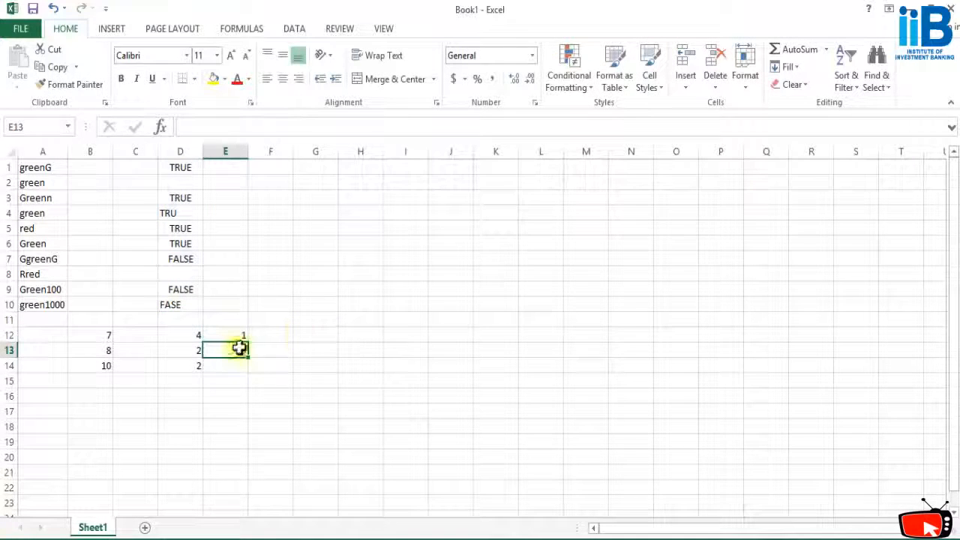
Step: Change the formula in cell E12 from COUNT to COUNTIF so it reads =COUNTIF(D1:D10,TRUE)
click(236, 336)
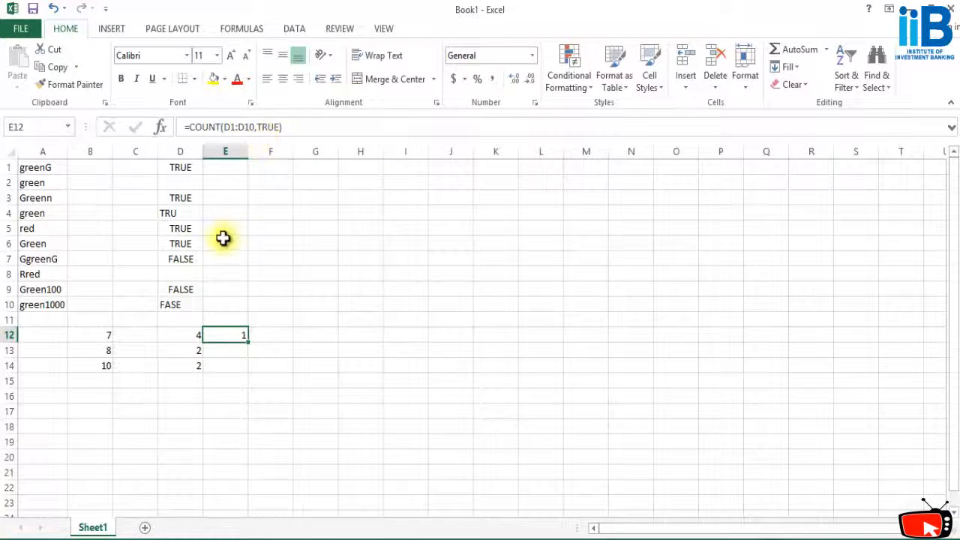
click(234, 361)
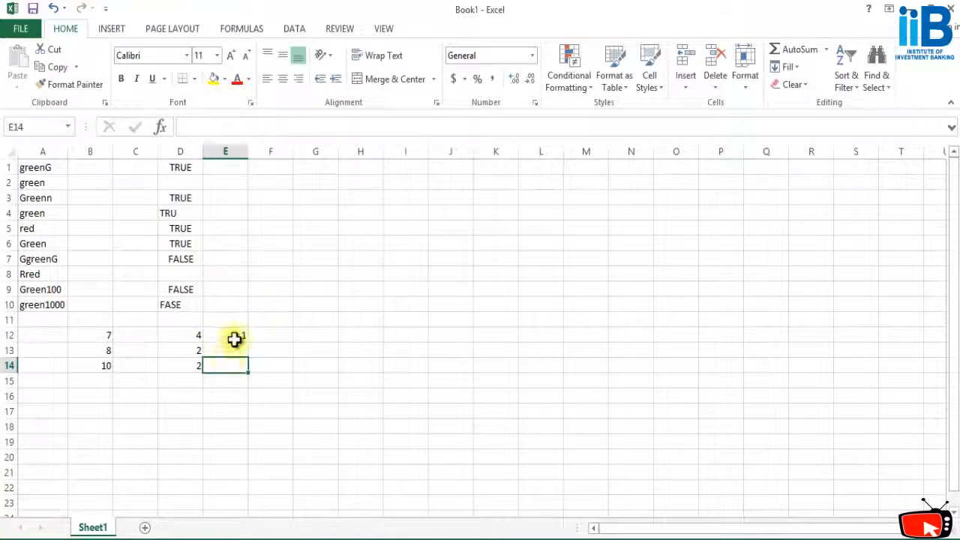
click(234, 338)
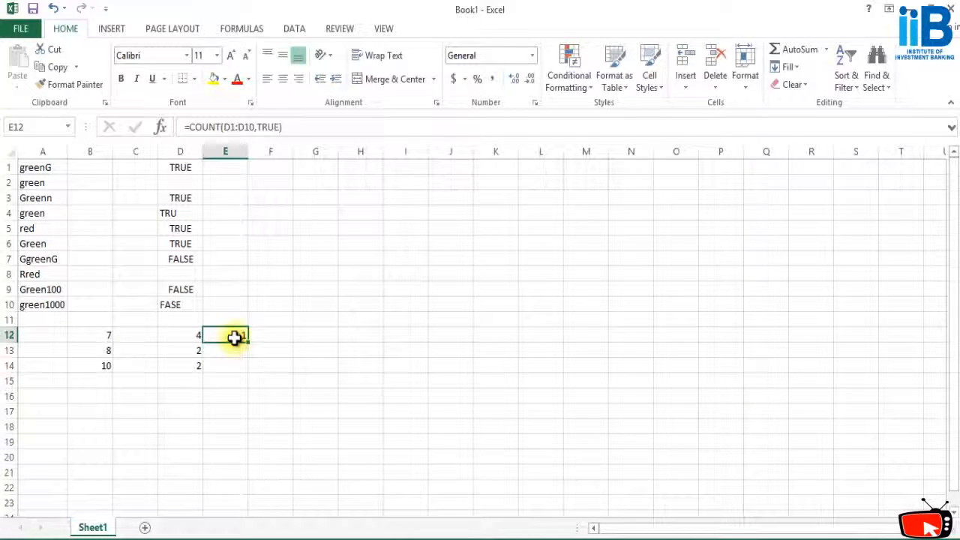
click(221, 127)
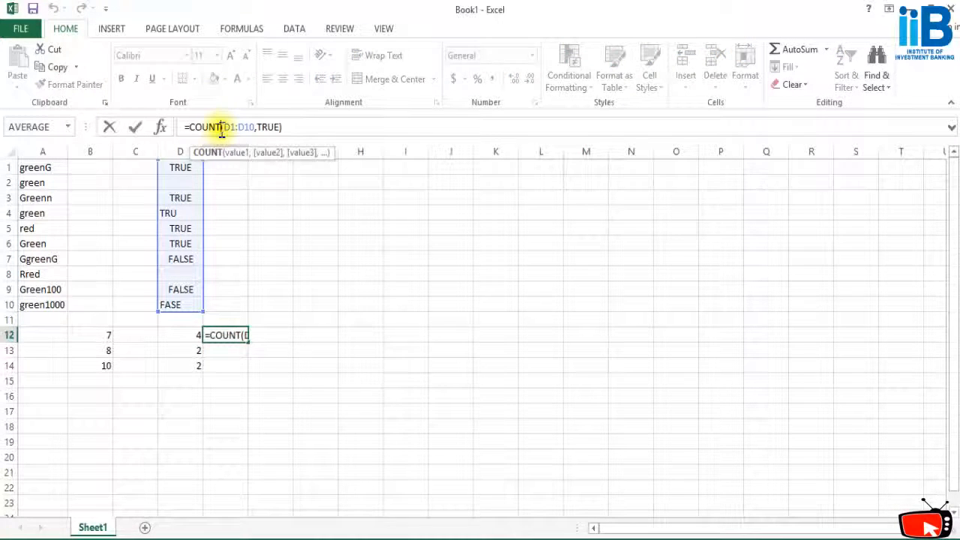
text(IF)
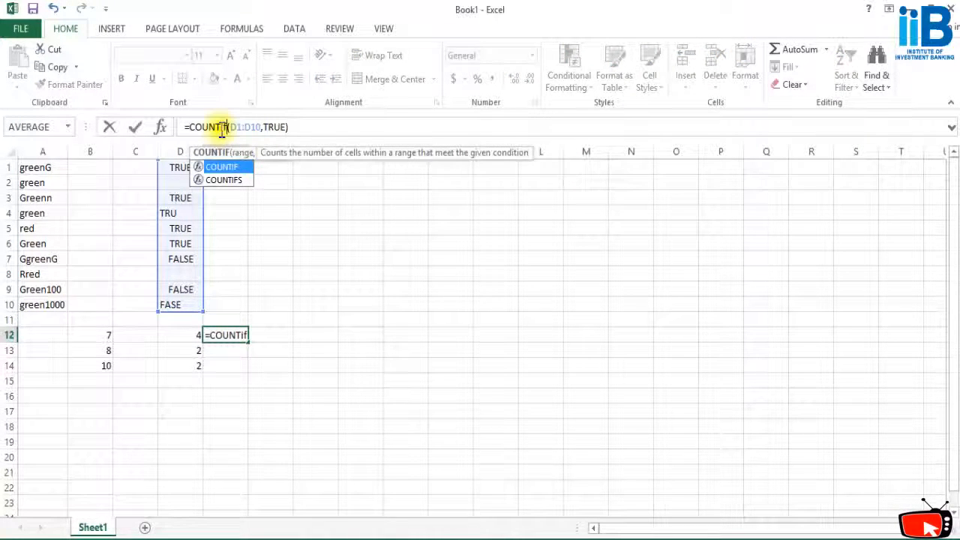
key(Return)
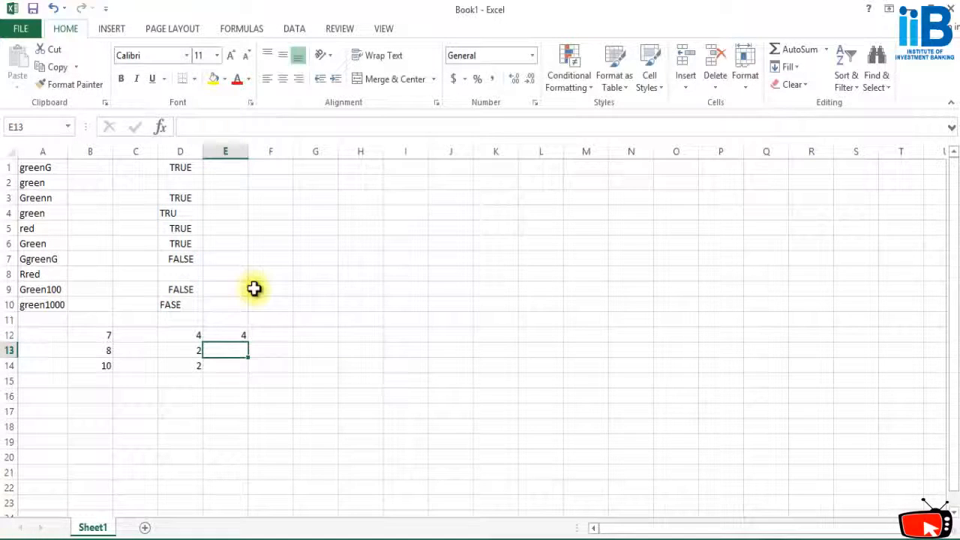
Step: Extend the formula in cell E12 to =COUNTIF(D1:D10,TRUE)+COUNTIF(D1:D10,FALSE) to count both logical values
click(232, 335)
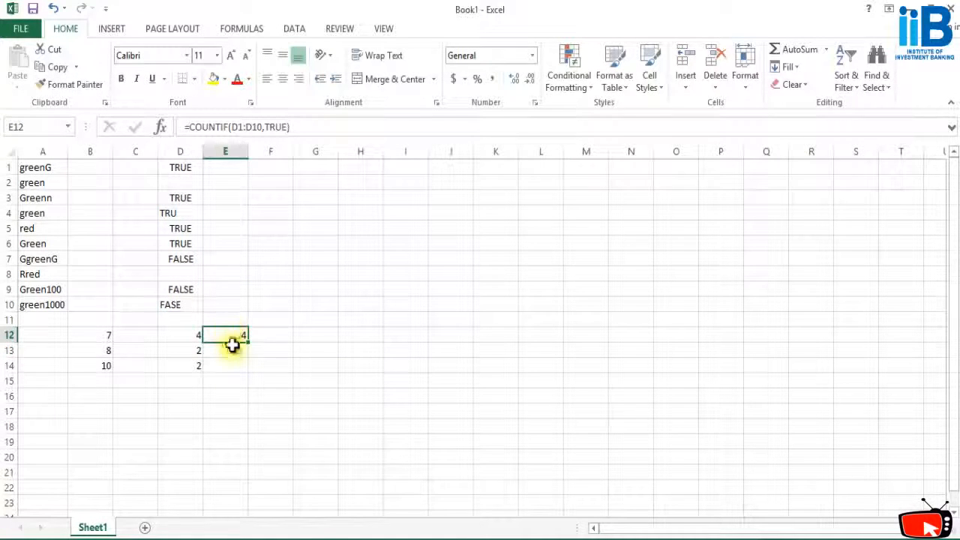
click(300, 127)
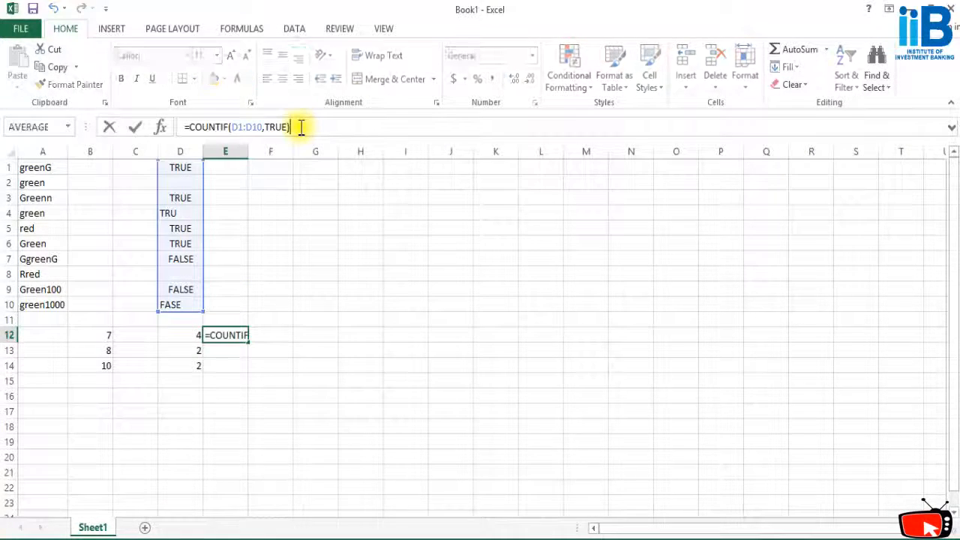
text(+coun)
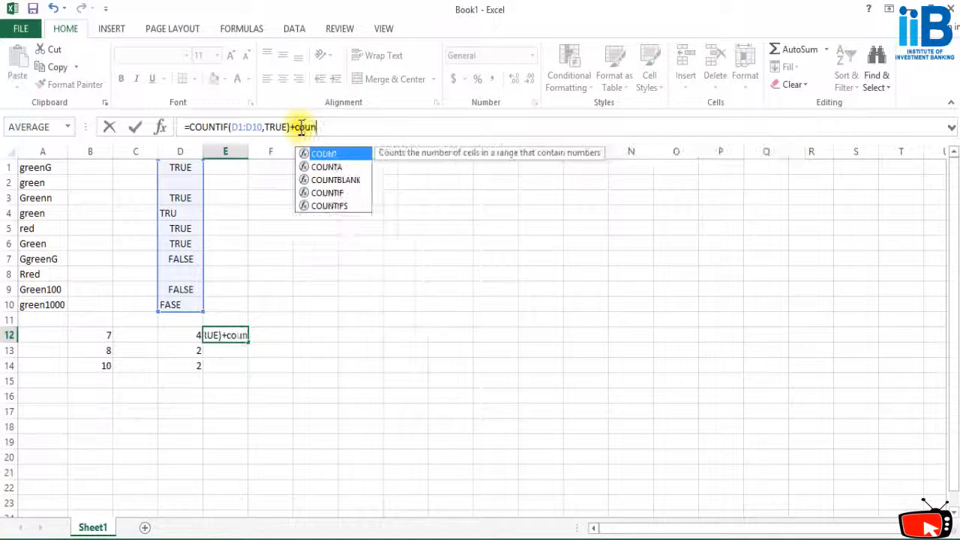
text(tif(D1)
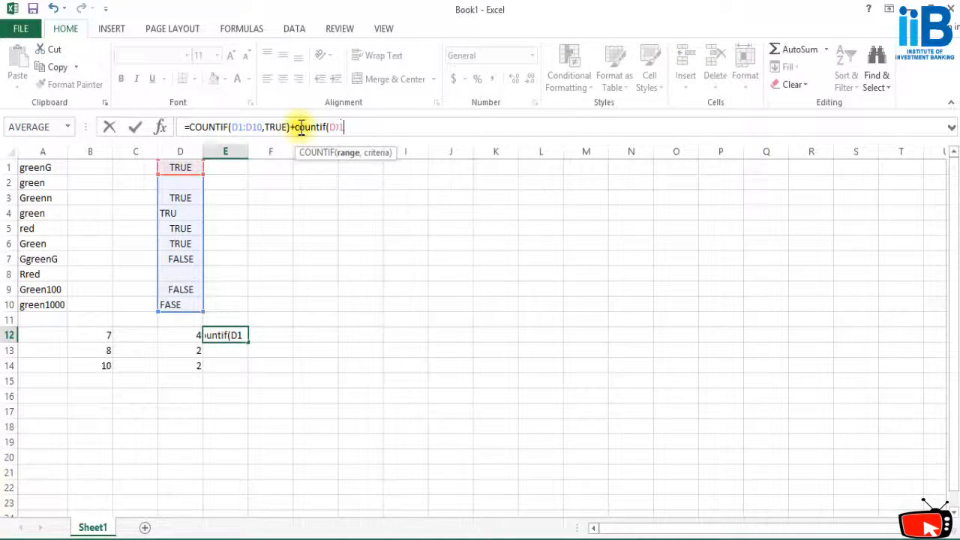
text(:D10)
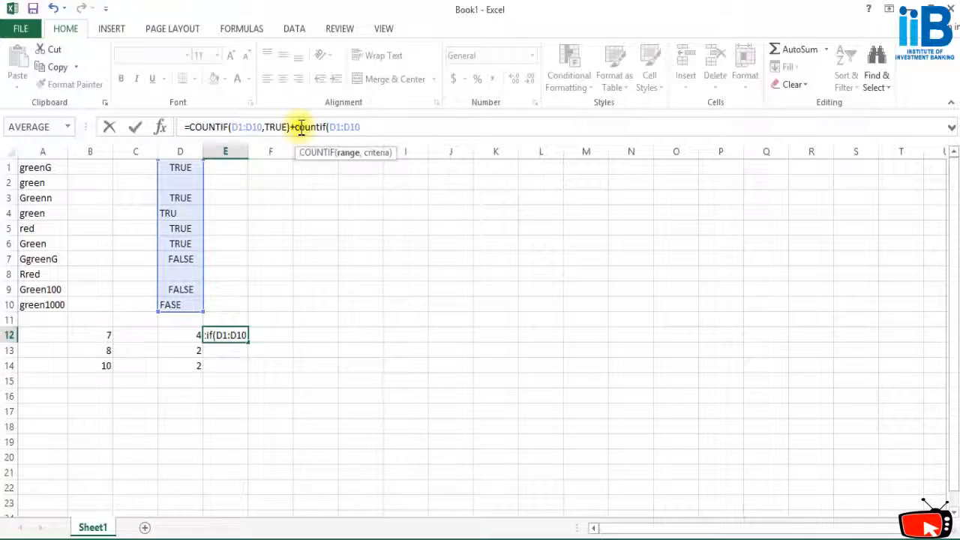
text(,FALS)
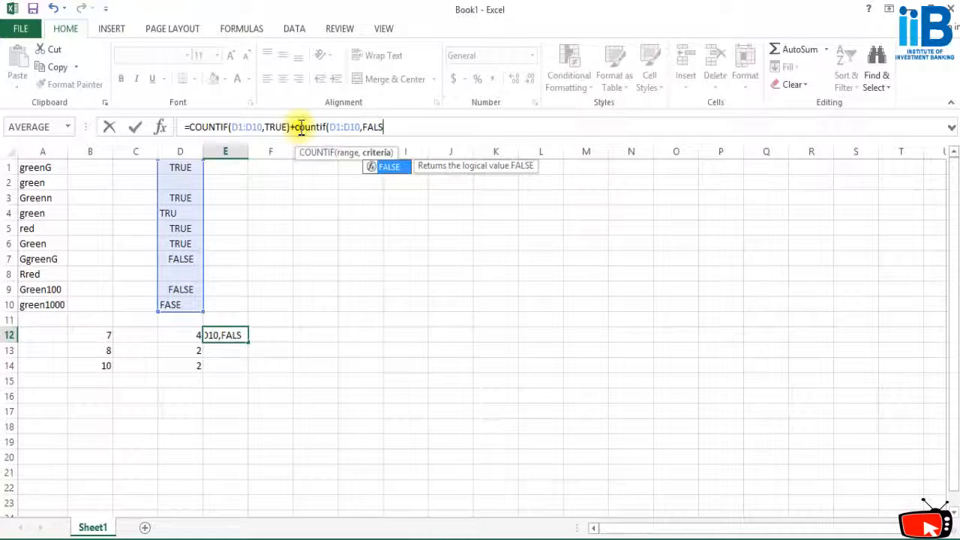
text(E))
key(Return)
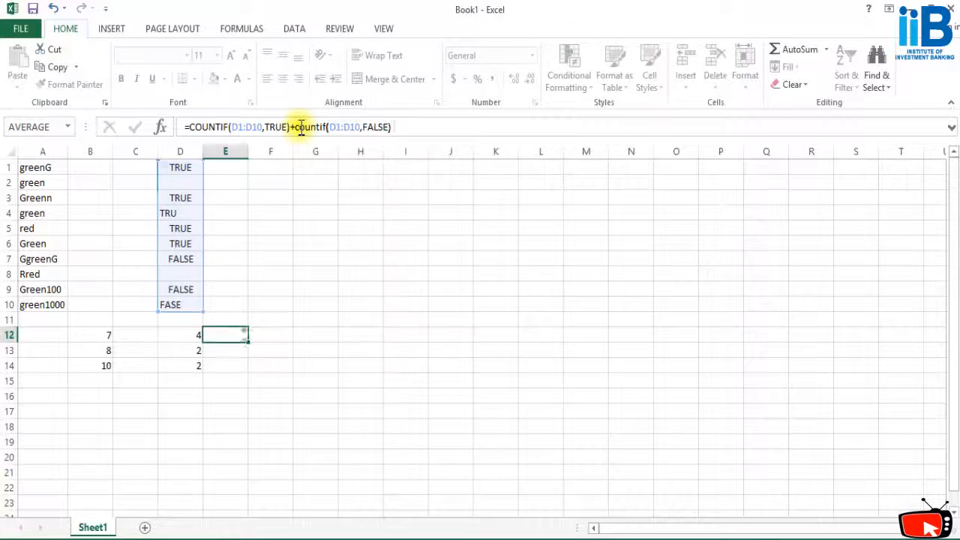
drag(247, 359, 227, 305)
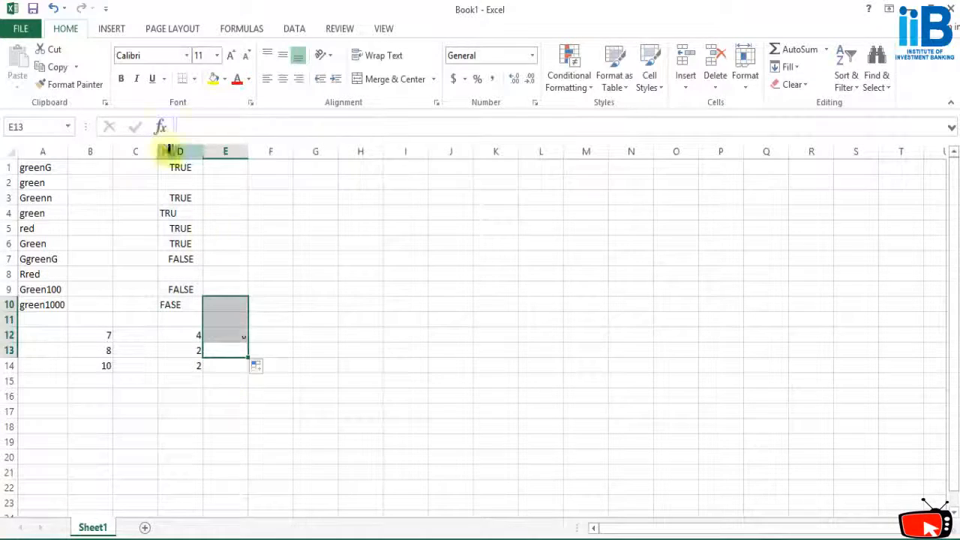
double_click(260, 380)
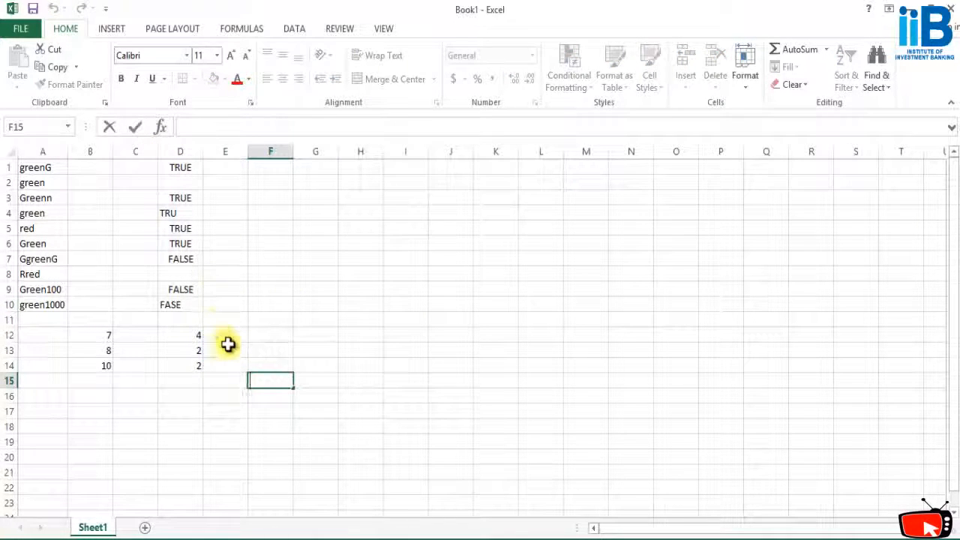
click(250, 341)
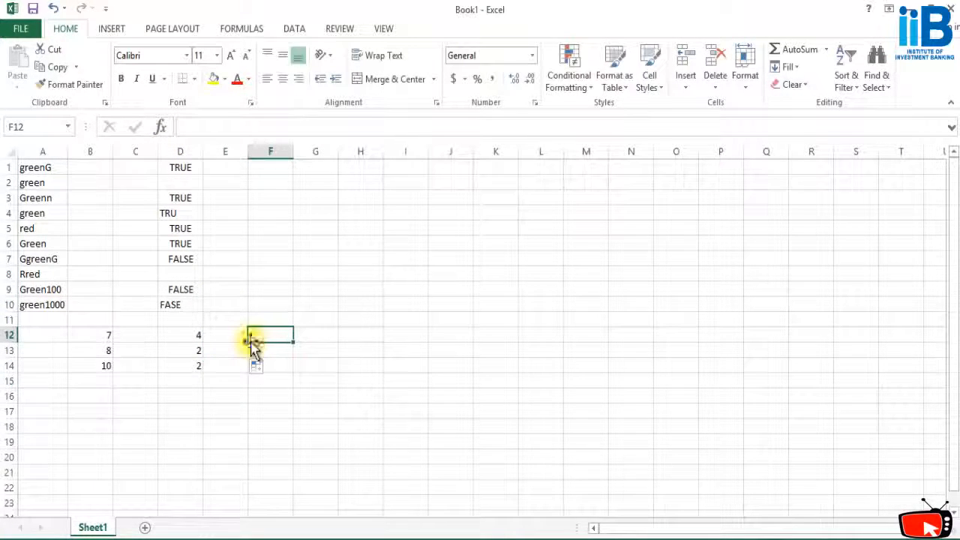
key(ctrl+z)
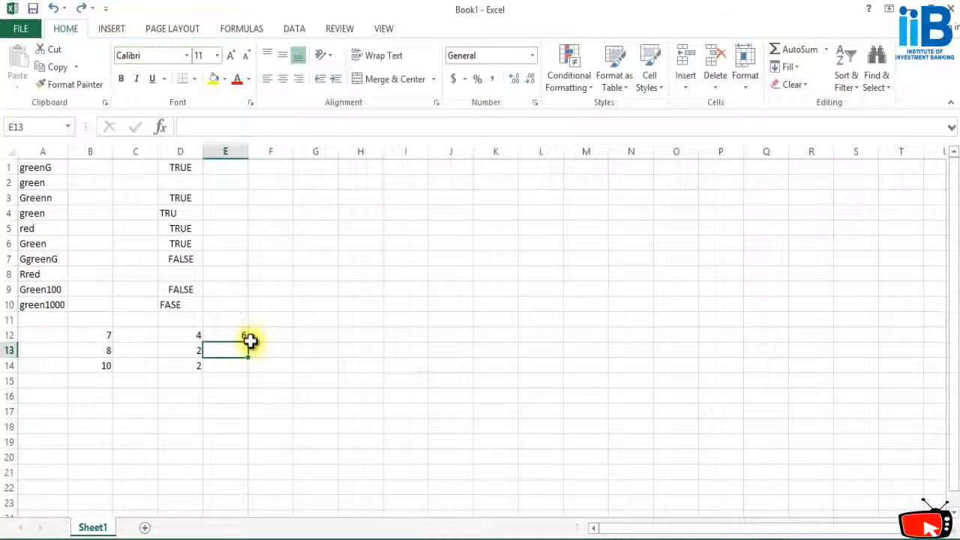
click(199, 335)
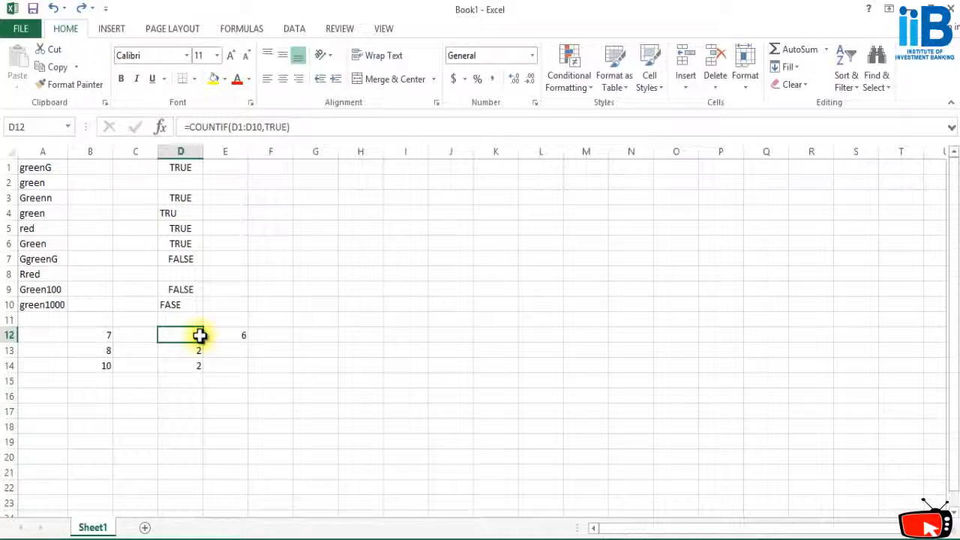
click(235, 358)
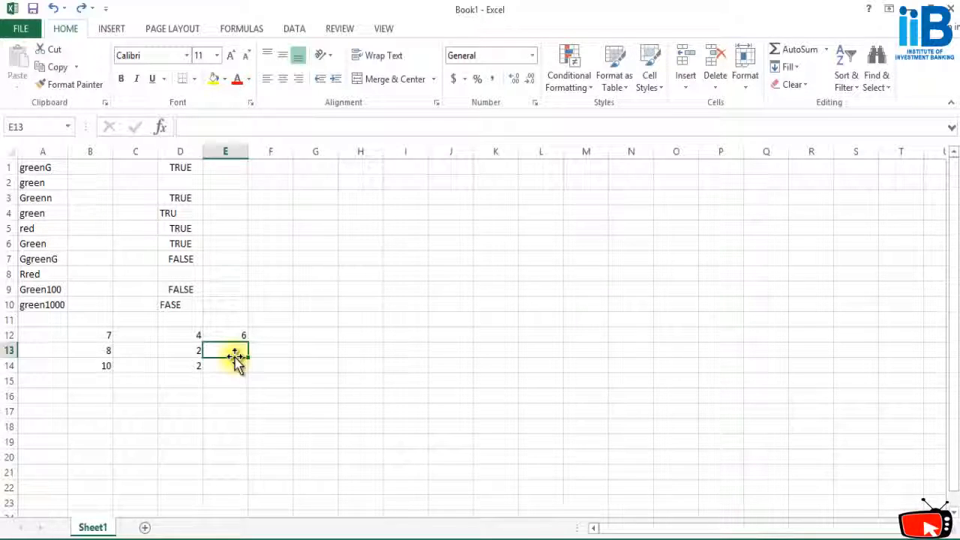
click(430, 350)
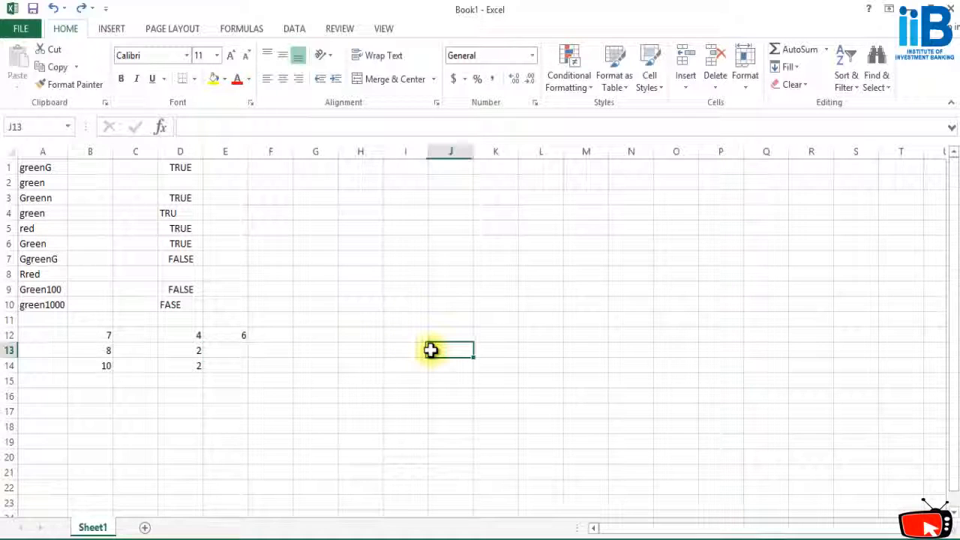
click(340, 326)
click(386, 385)
click(300, 382)
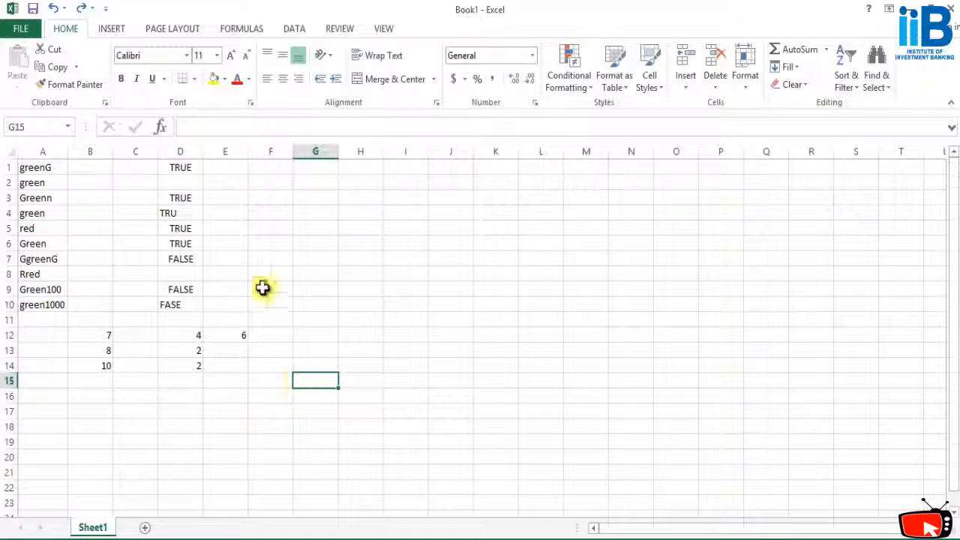
click(377, 334)
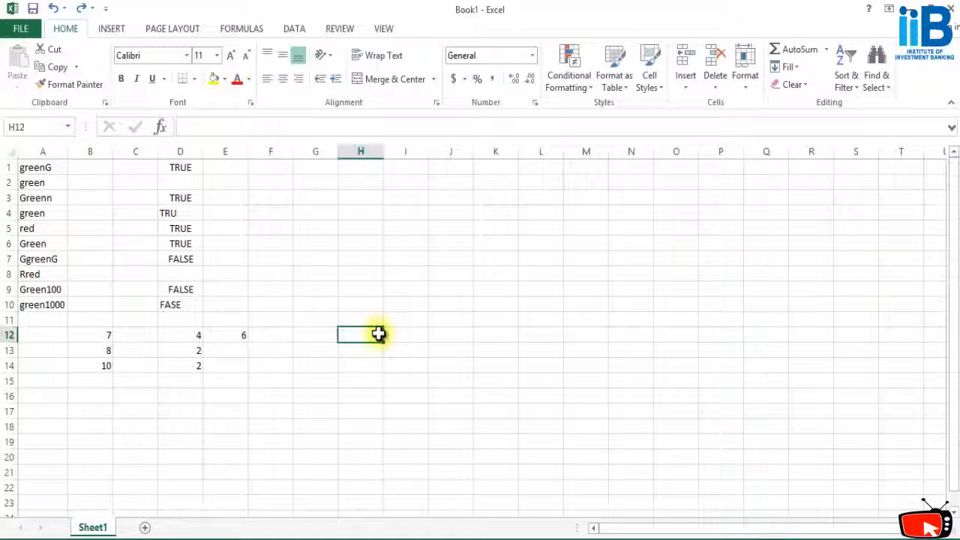
click(284, 384)
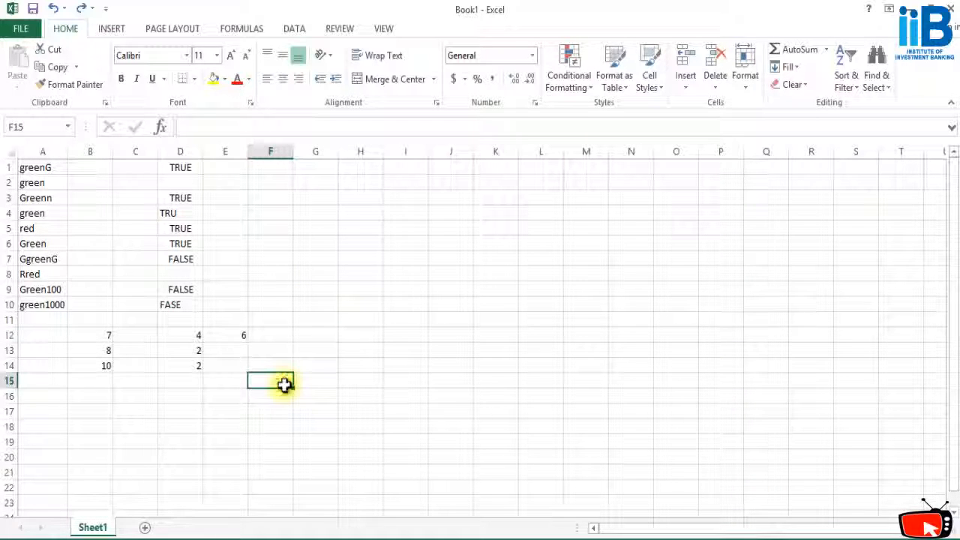
click(283, 412)
click(335, 337)
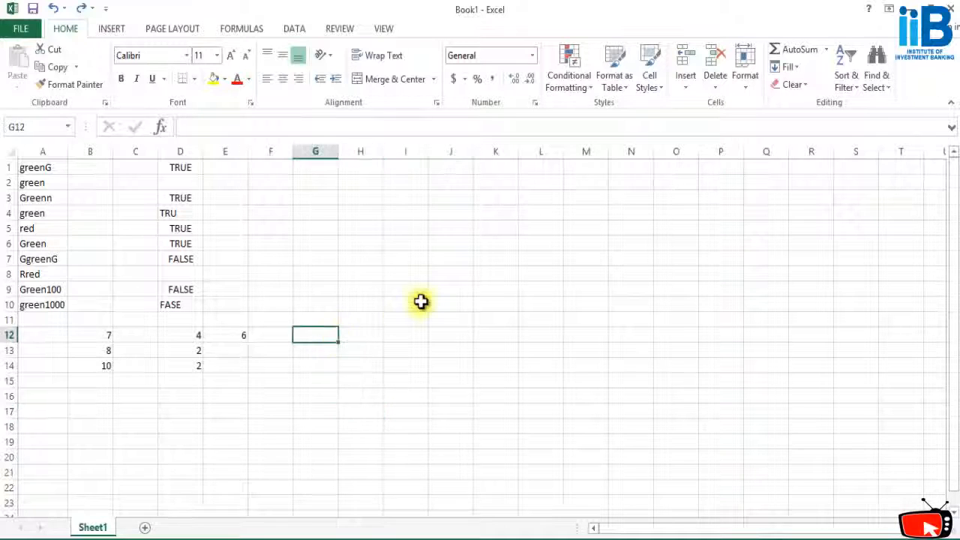
click(420, 302)
click(342, 230)
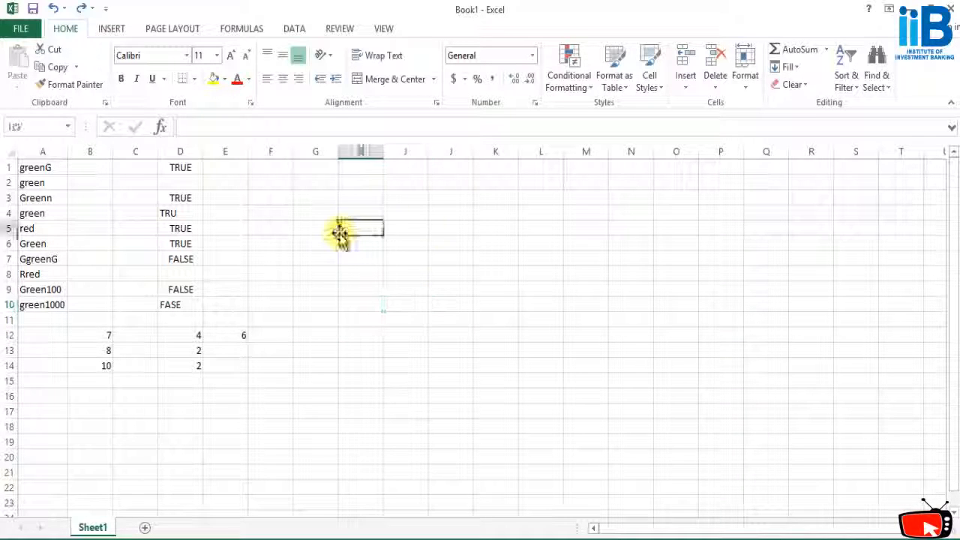
click(452, 229)
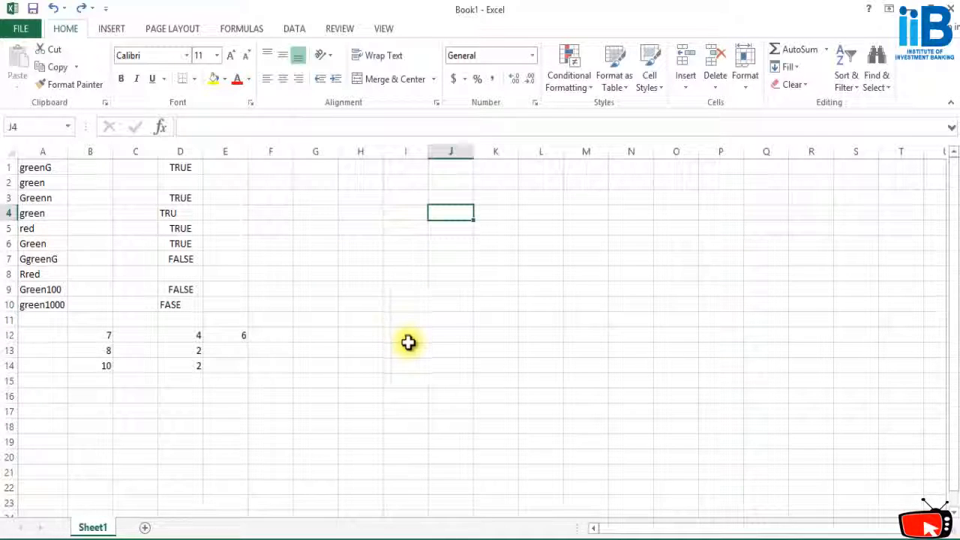